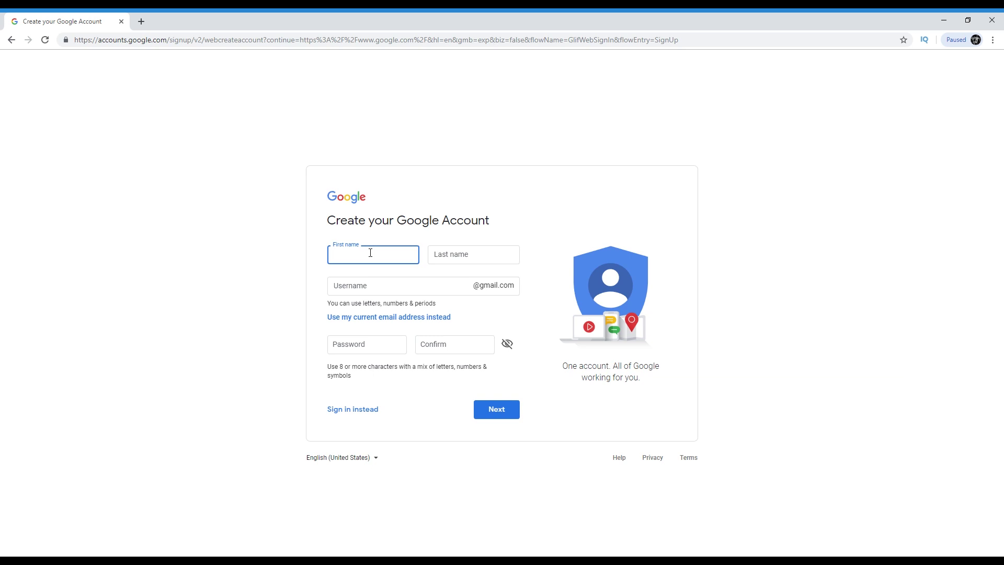
Enter the account holder's first and last name and accept the suggested username
text(f)
key(BackSpace)
click(459, 260)
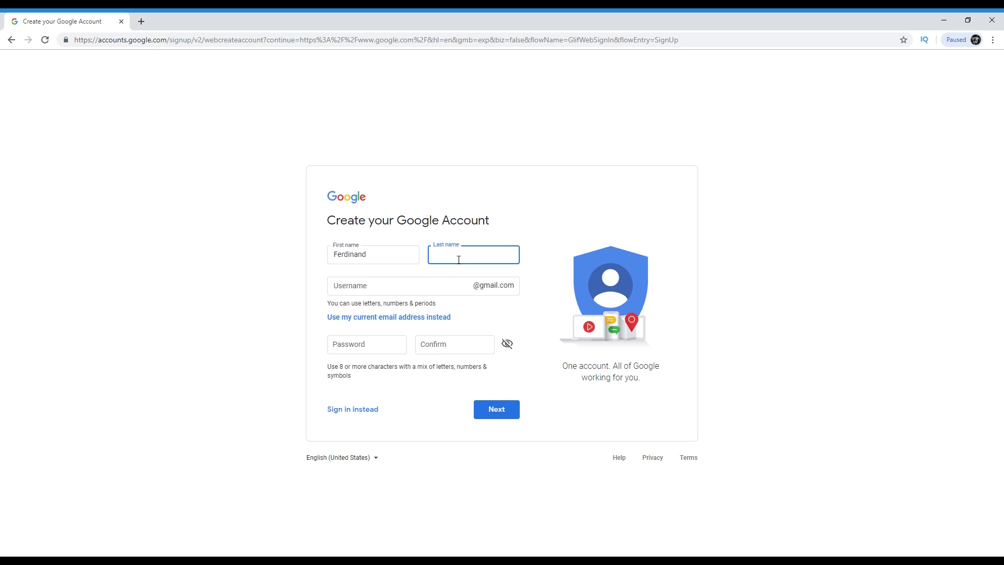
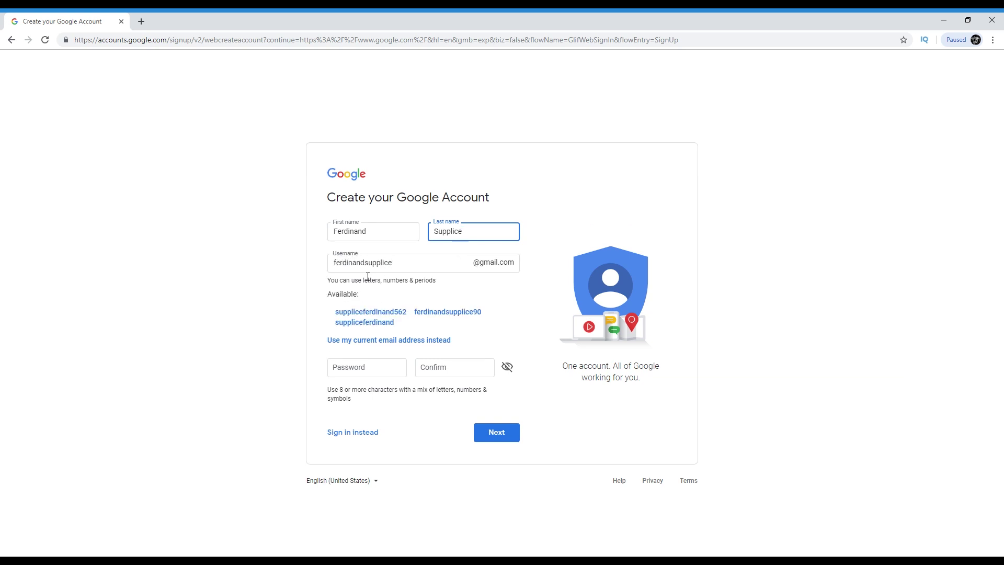
click(402, 267)
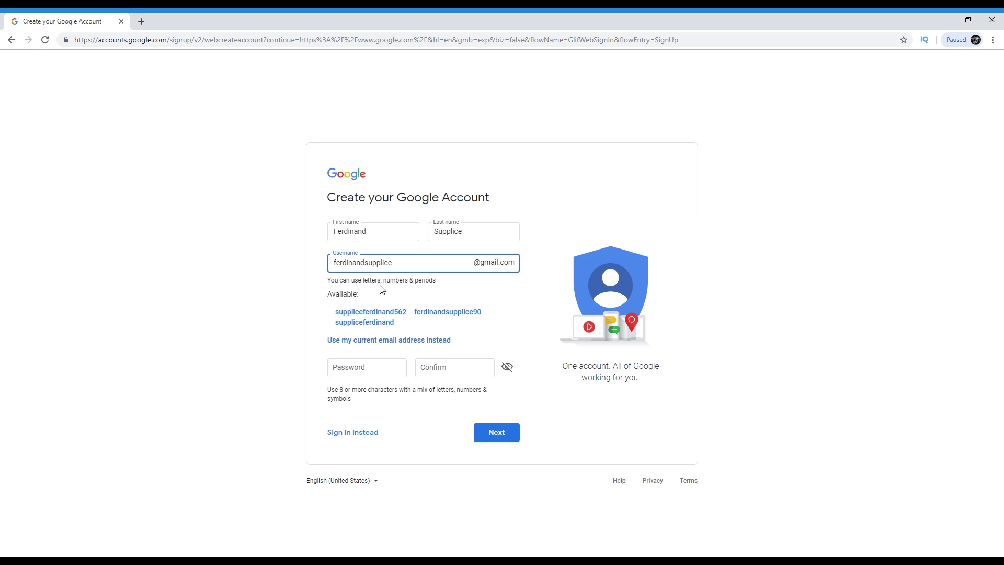
Enter and confirm the account password, then submit the sign-up form
click(368, 376)
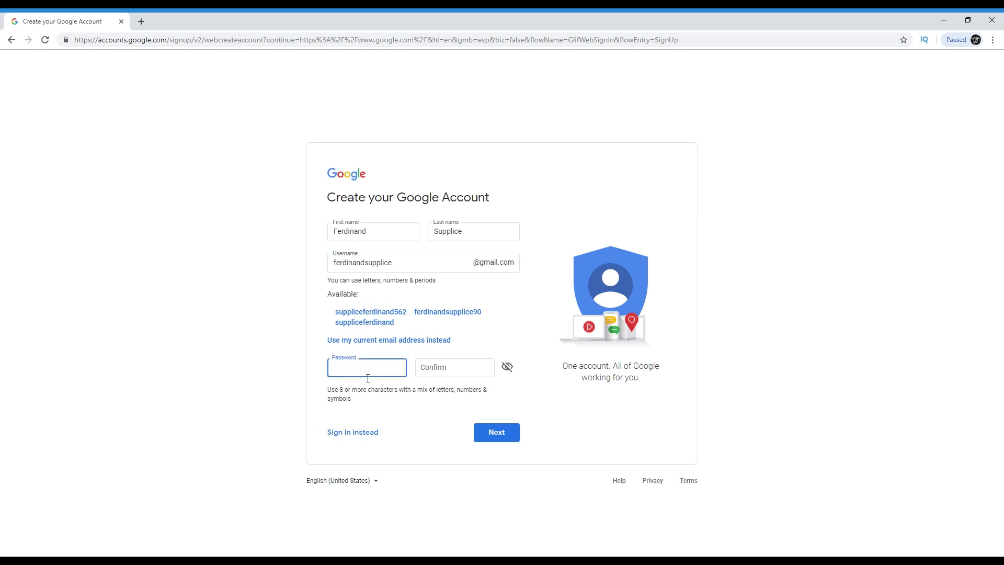
text(••••••••••••)
click(454, 363)
text(•)
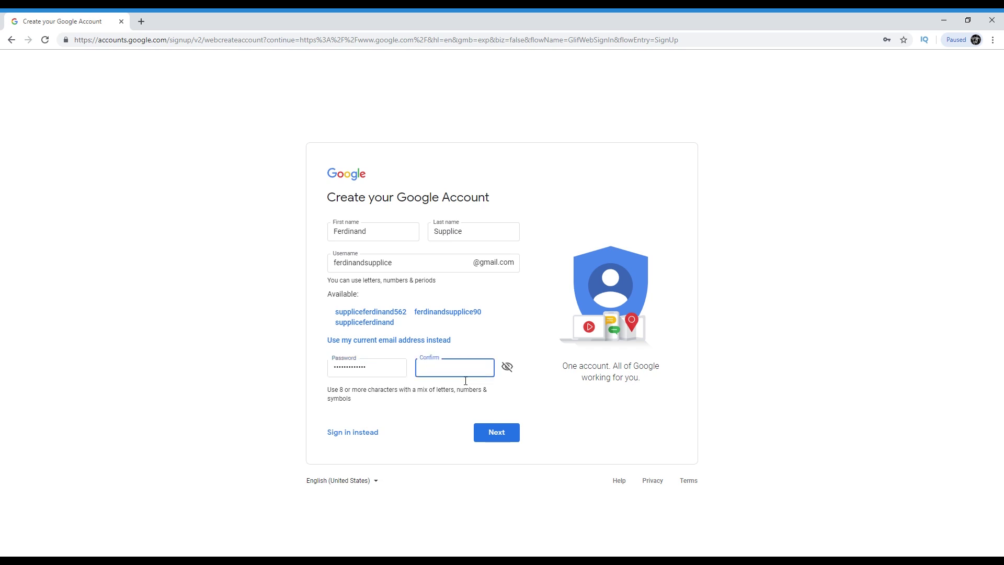
text(•••••••••••)
click(500, 442)
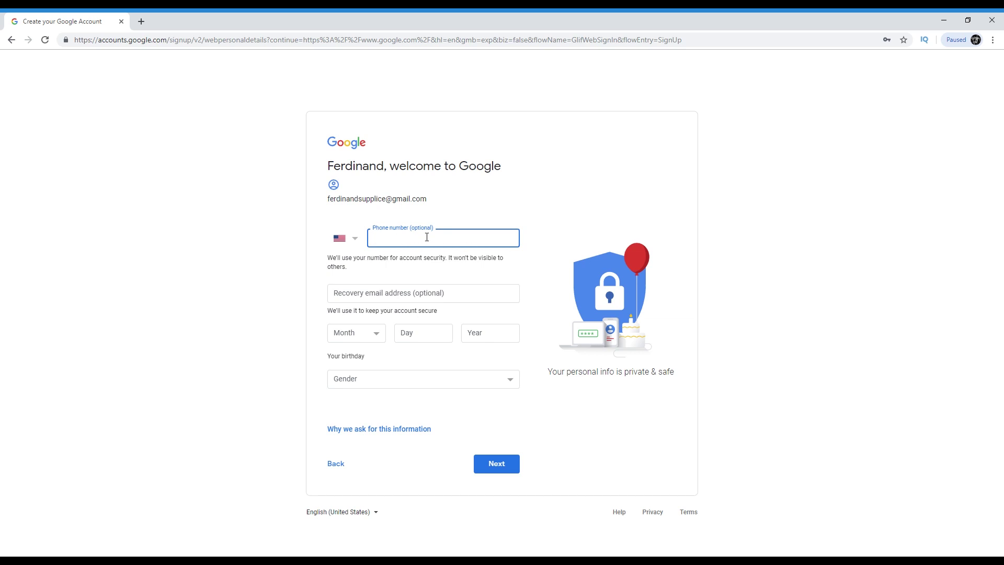
Add a recovery email address, the birth date, and Male as gender
click(354, 297)
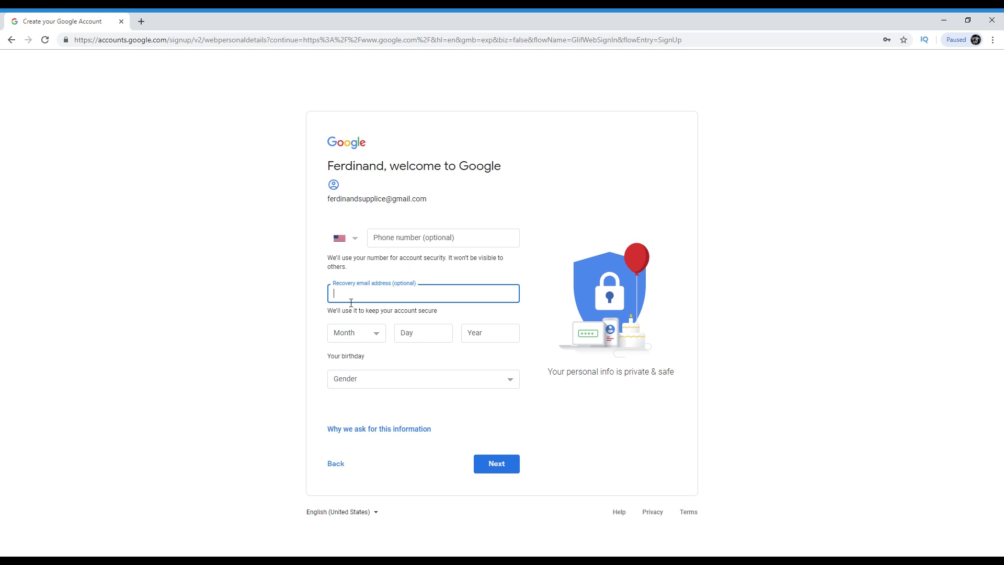
click(363, 341)
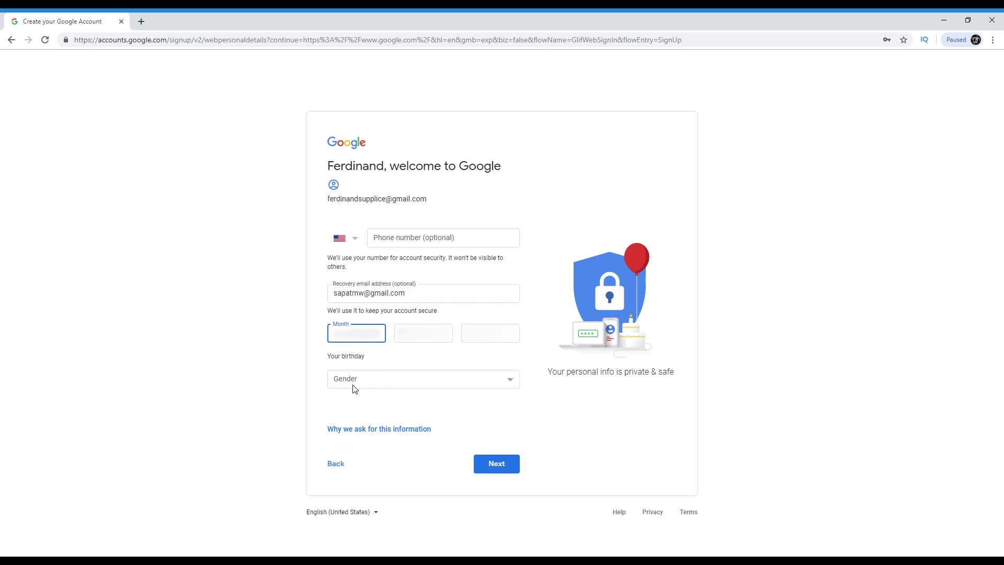
click(443, 345)
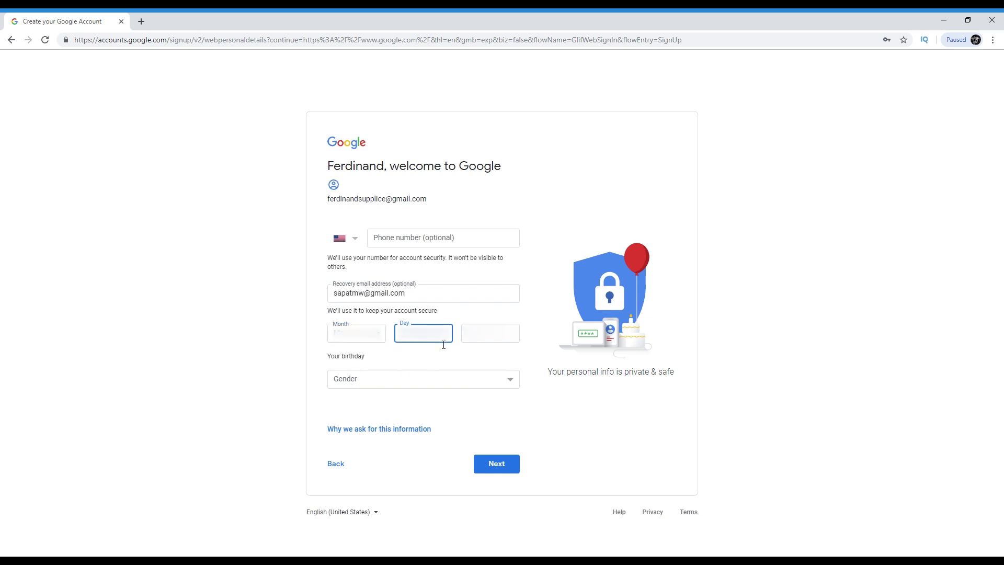
click(482, 344)
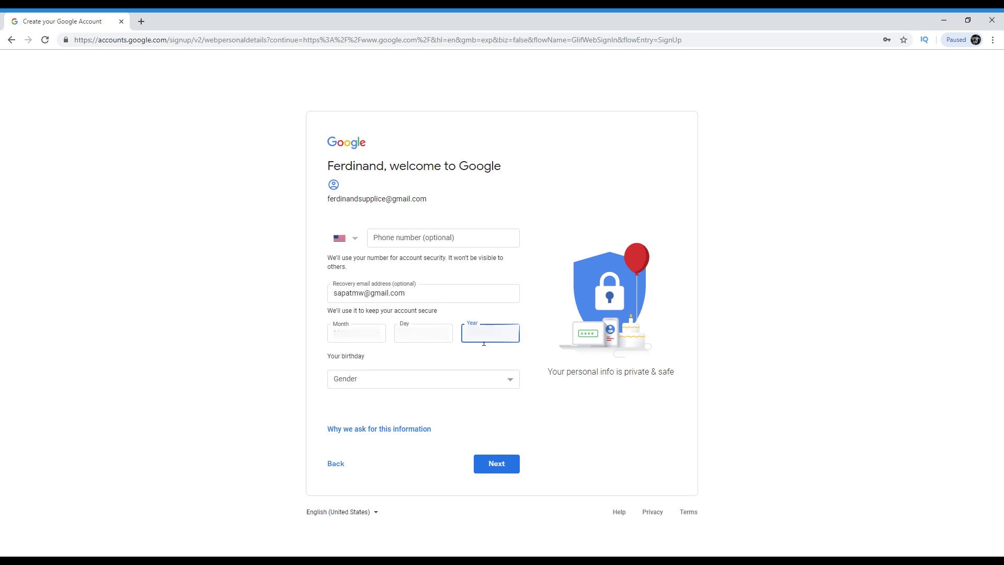
click(422, 378)
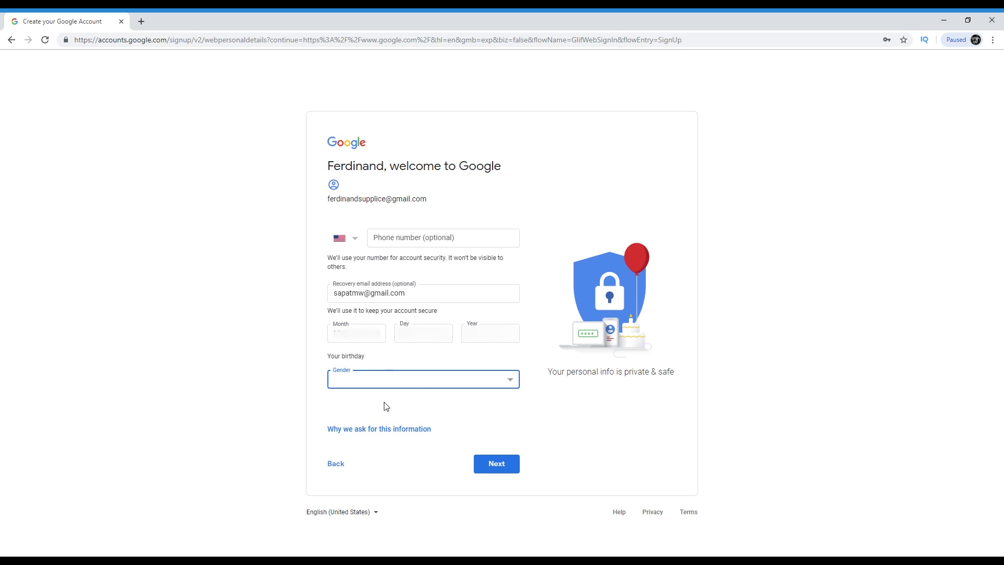
key(m)
Agree to Google's Privacy and Terms to finish creating the account
click(490, 462)
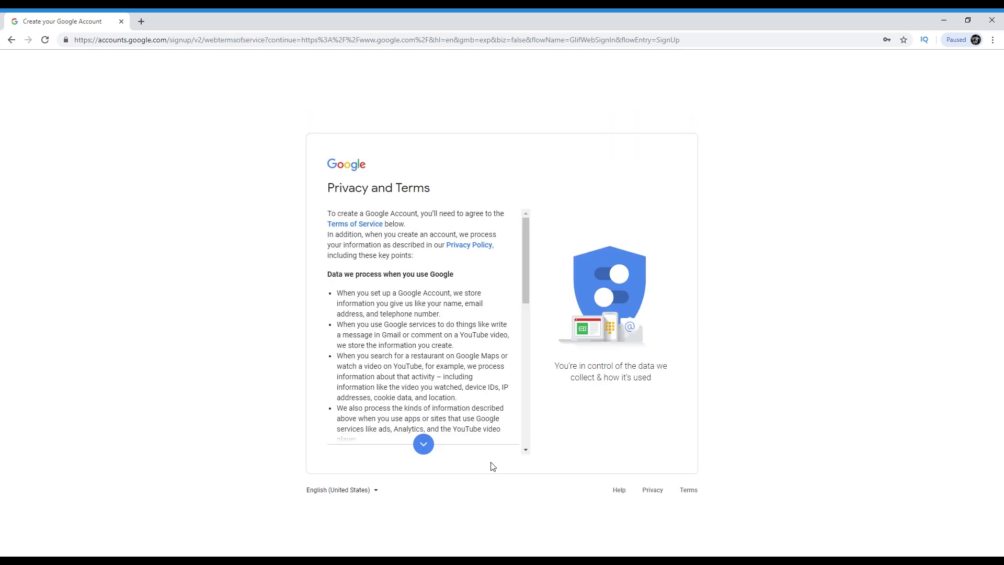
scroll(457, 343, down, 1)
scroll(429, 376, down, 6)
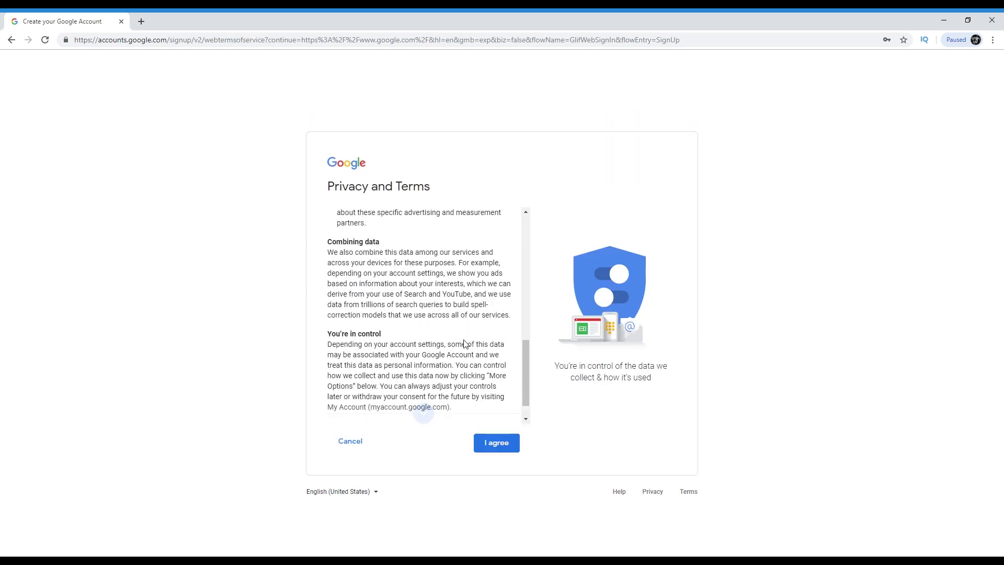
scroll(442, 274, up, 8)
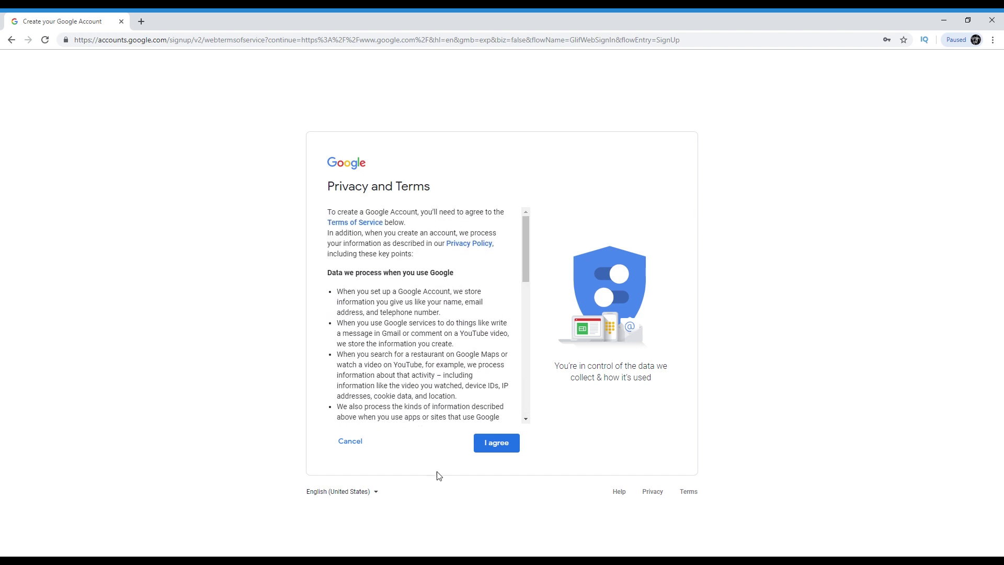
click(485, 444)
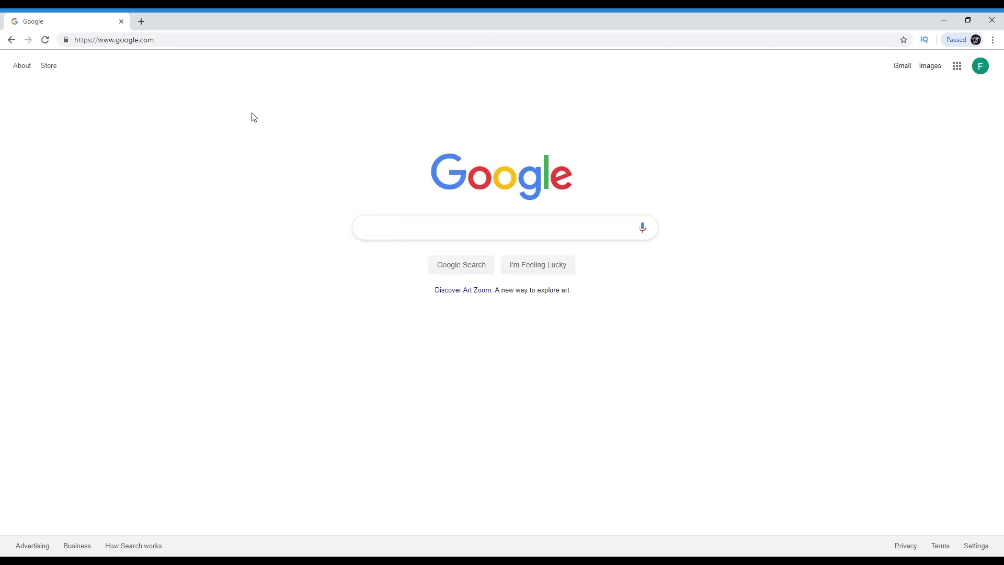
Open Google Images, then YouTube results for 'rewind sound effect long' in a new tab
click(980, 66)
click(929, 65)
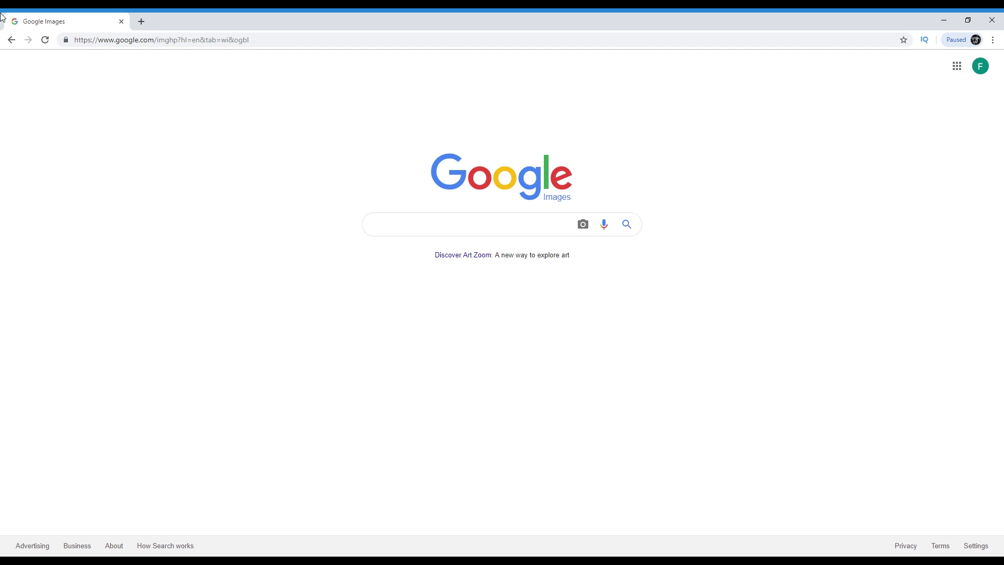
key(ctrl+t)
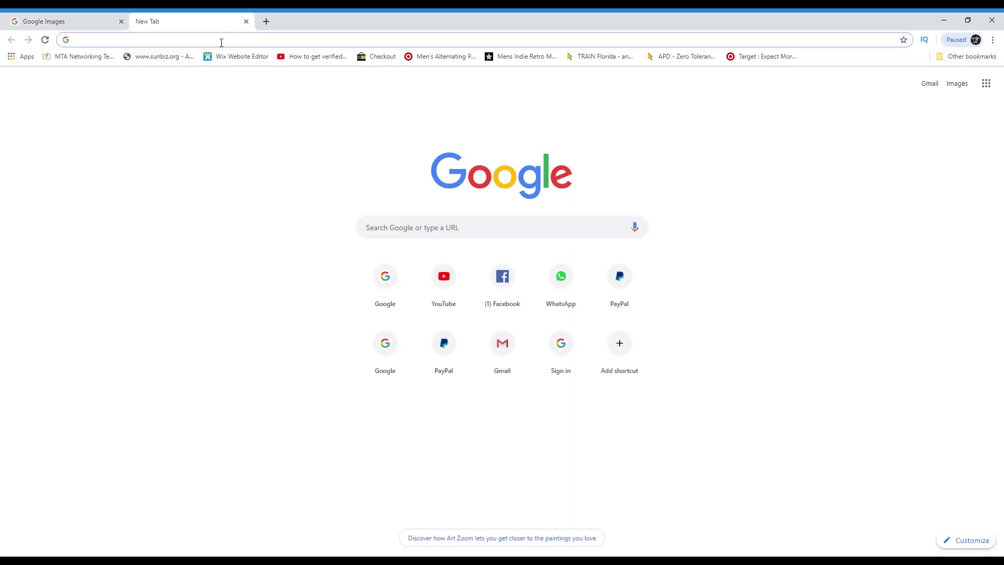
text(youtube)
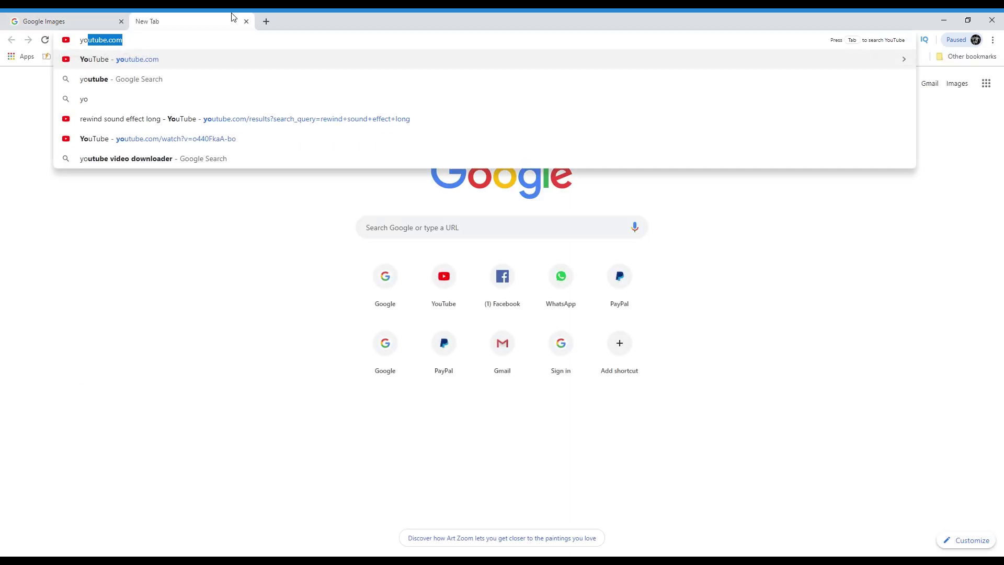
text(.com)
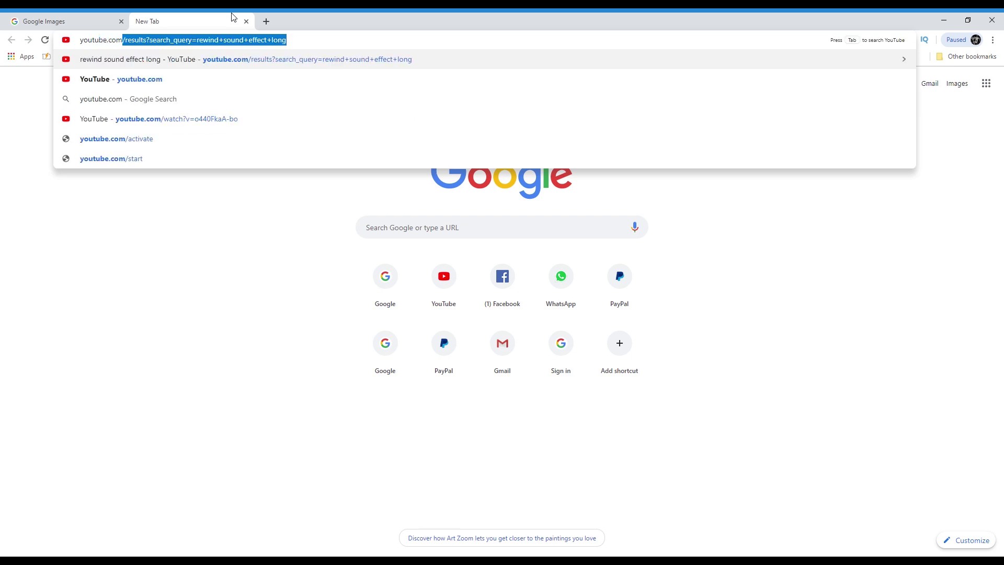
key(Return)
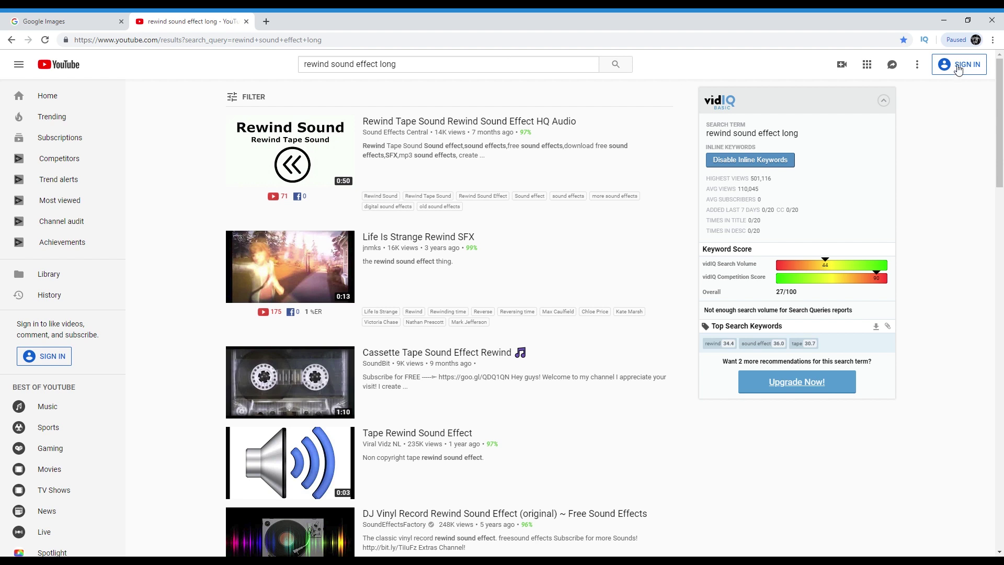
click(65, 23)
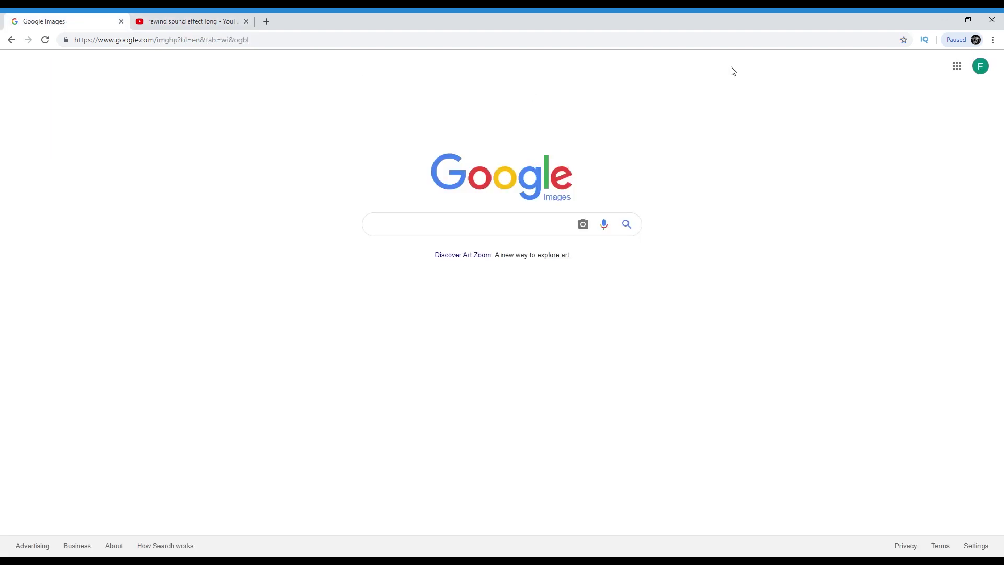
click(184, 19)
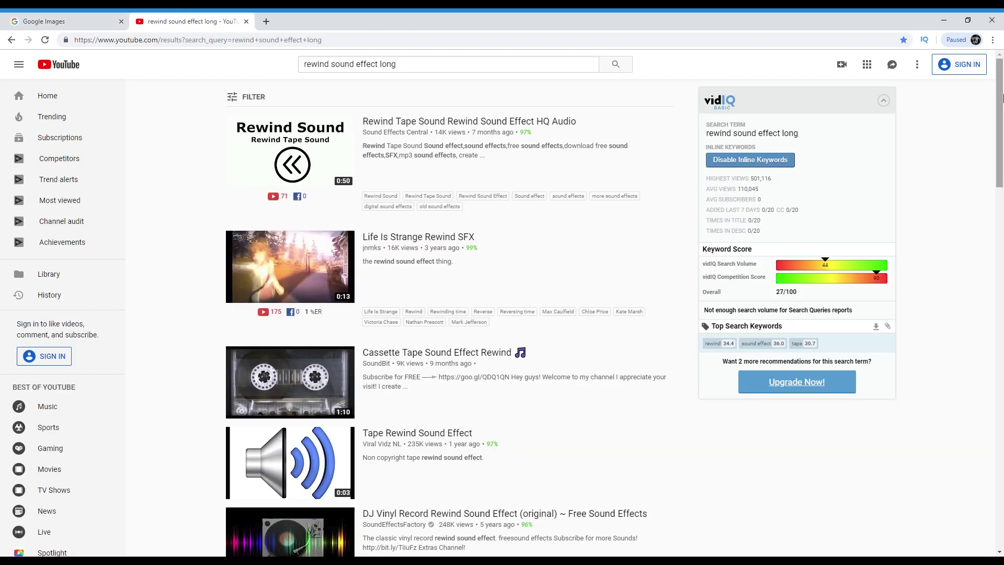
Sign in to YouTube by entering the new account's password
click(955, 67)
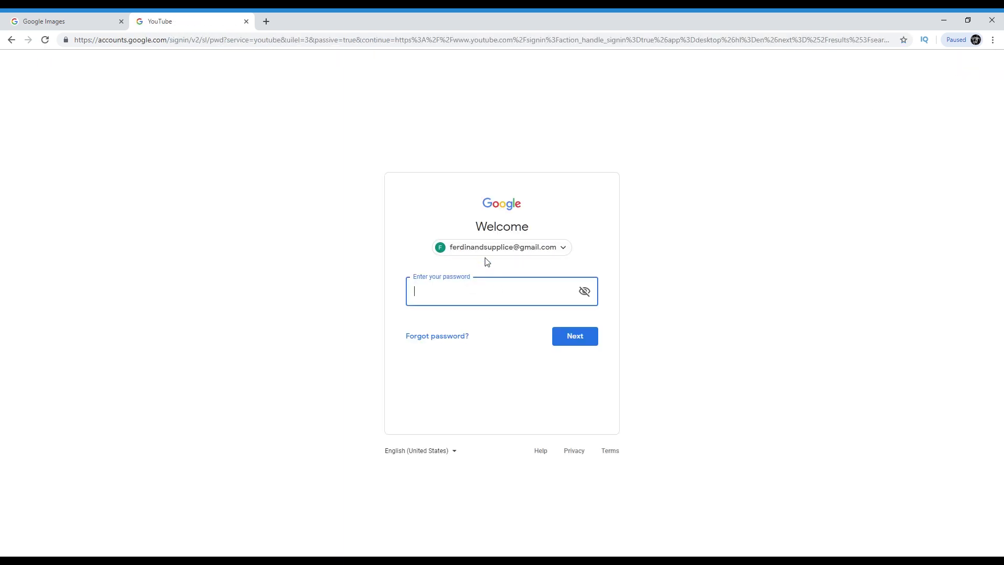
text(••••••••••••••)
key(Return)
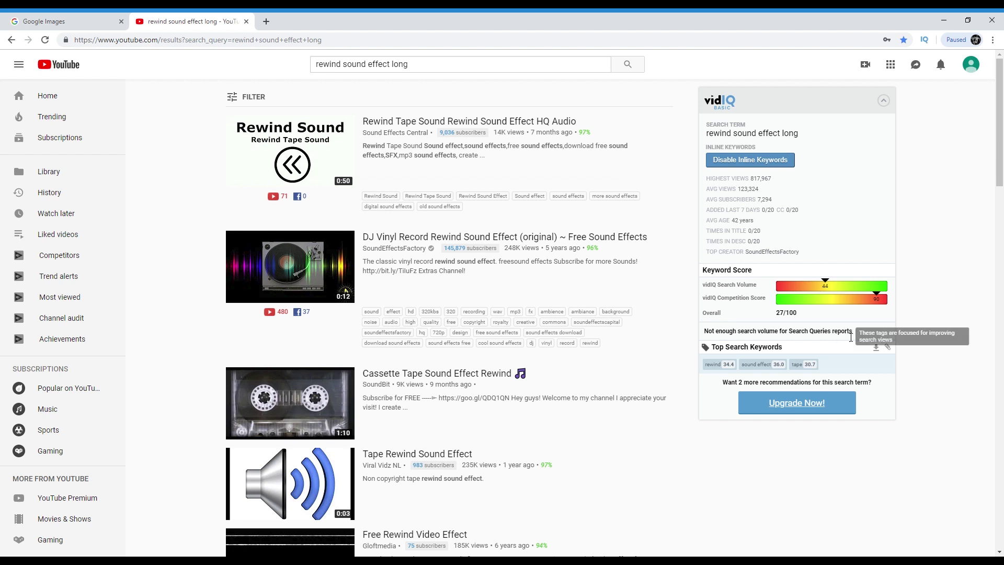
Go to Your channel from the YouTube account menu
click(971, 65)
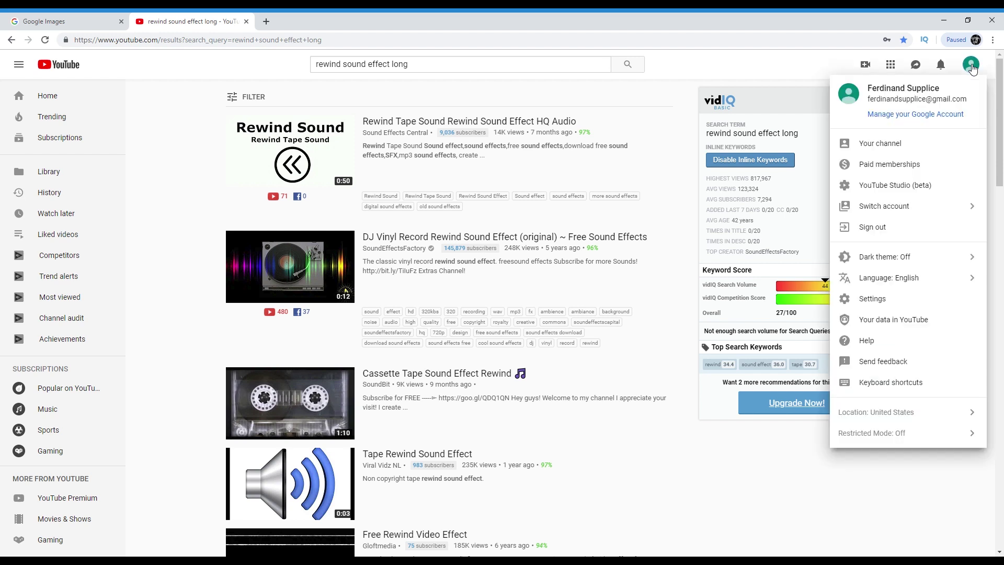
click(872, 152)
click(882, 150)
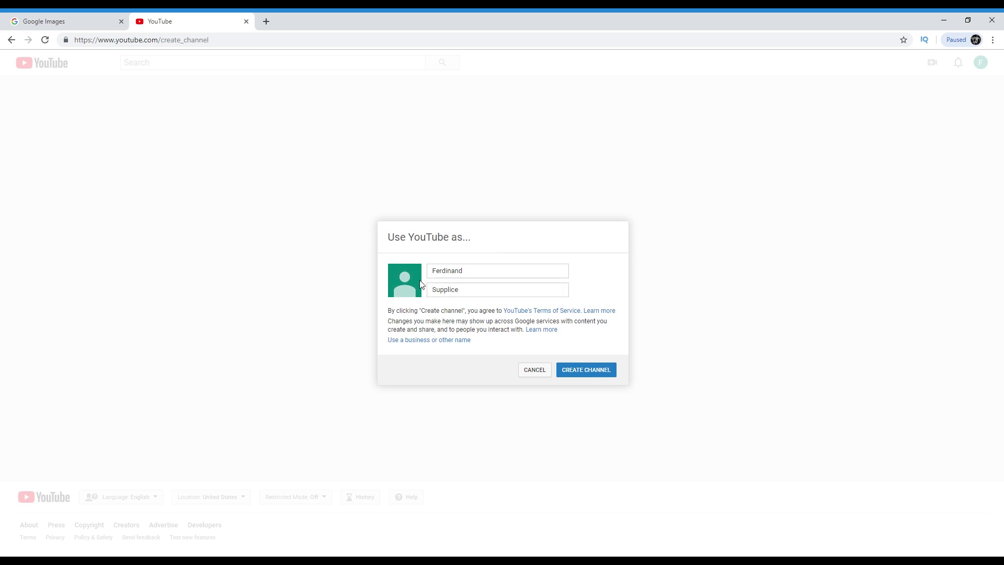
Keep the first name and replace the last name with 'The director' for the channel name
click(488, 277)
key(BackSpace)
click(494, 290)
double_click(494, 290)
text(The director)
Create the channel, view its customisation page, then return to the channel home page
click(570, 372)
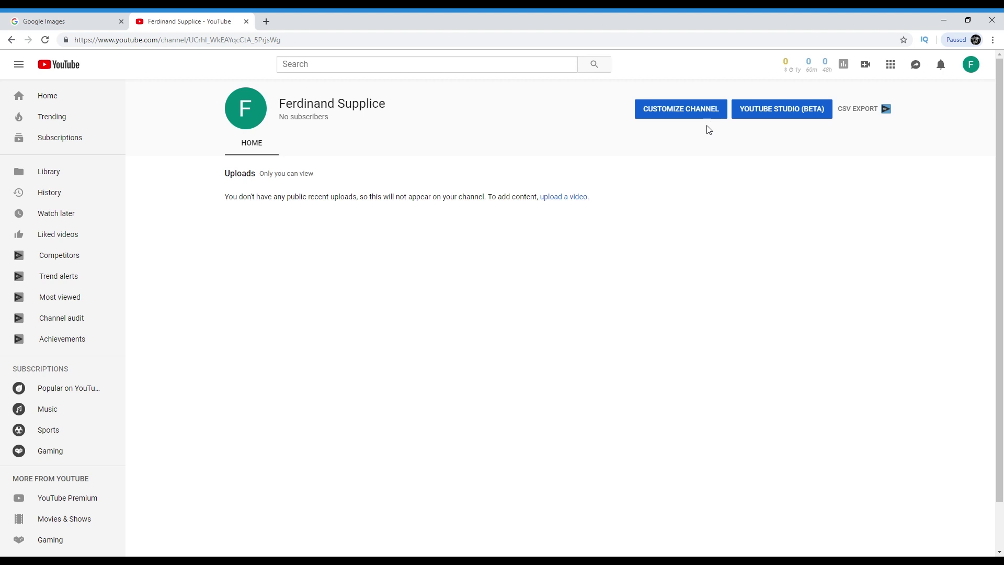
click(689, 121)
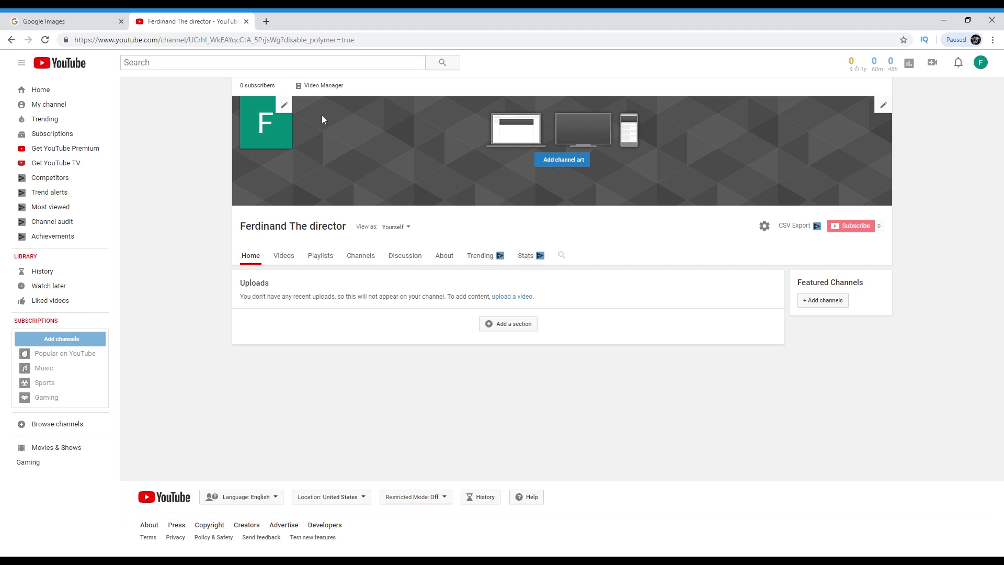
click(13, 42)
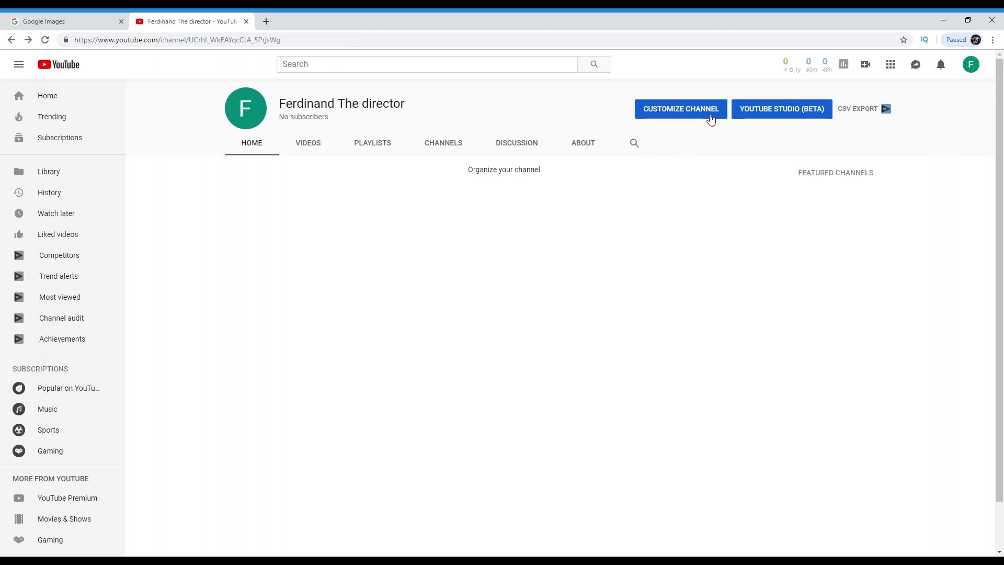
Search Google Images for 'film director' and preview the clapperboard photo
click(707, 113)
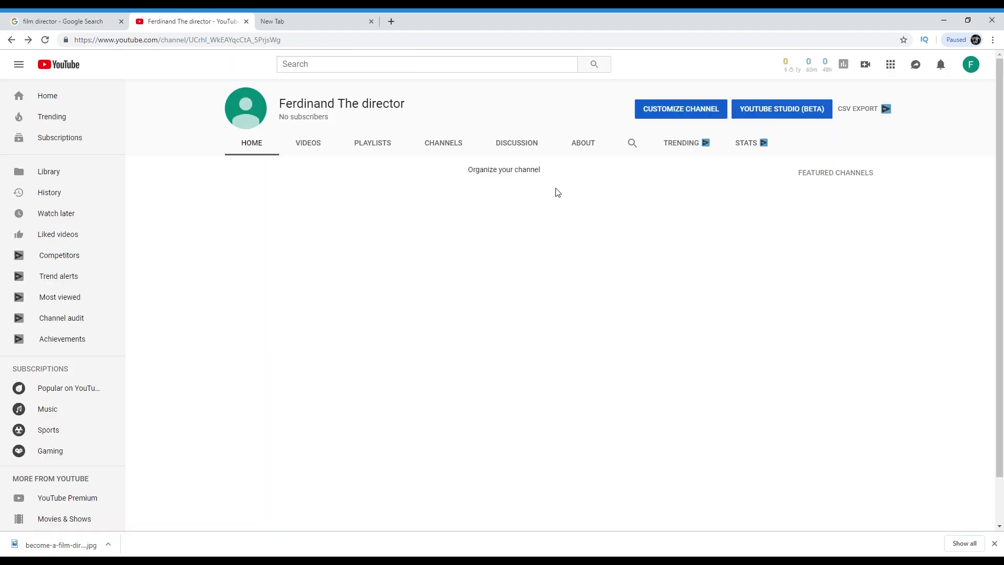
click(680, 115)
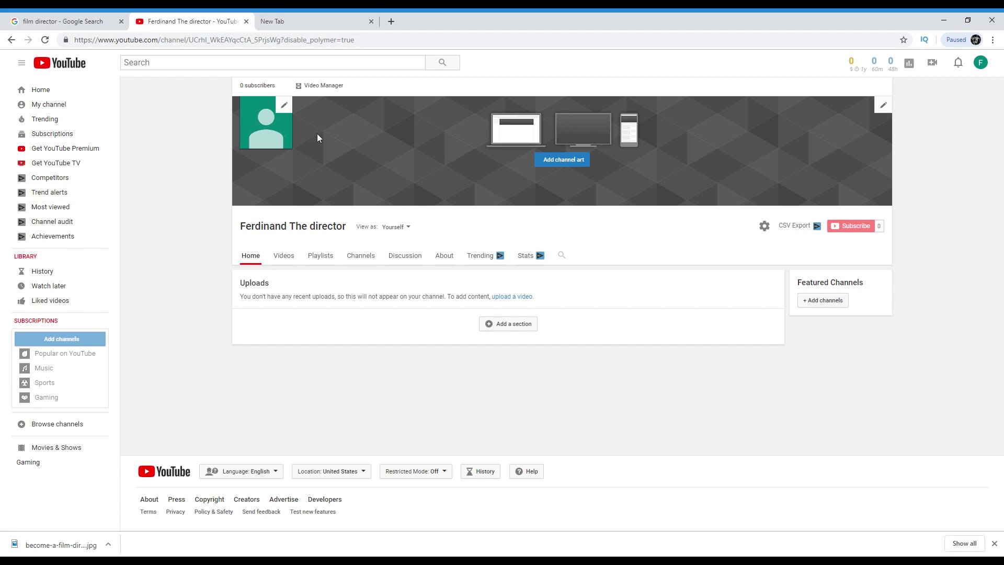
click(303, 22)
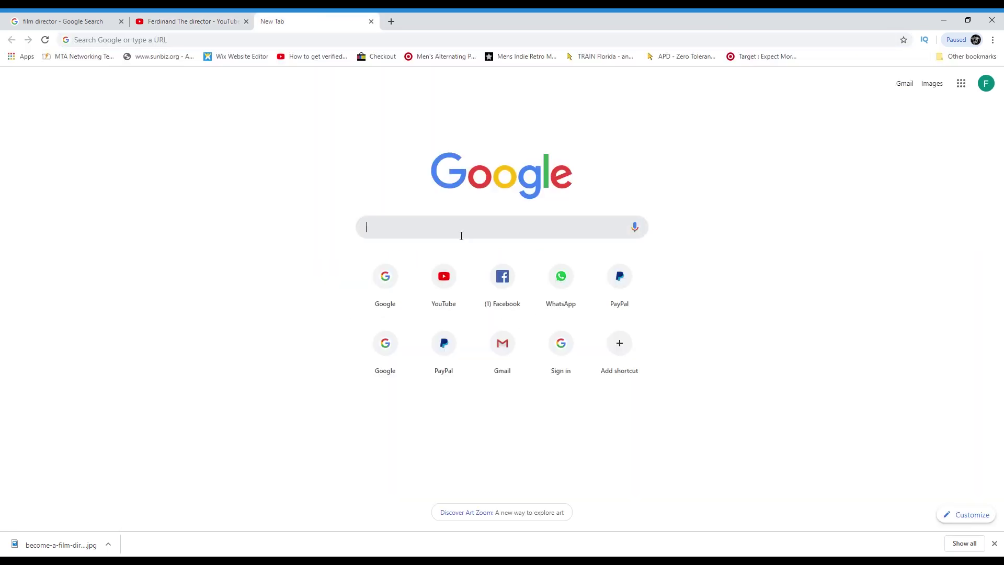
click(460, 235)
text(film director)
key(Return)
click(137, 102)
scroll(528, 209, down, 10)
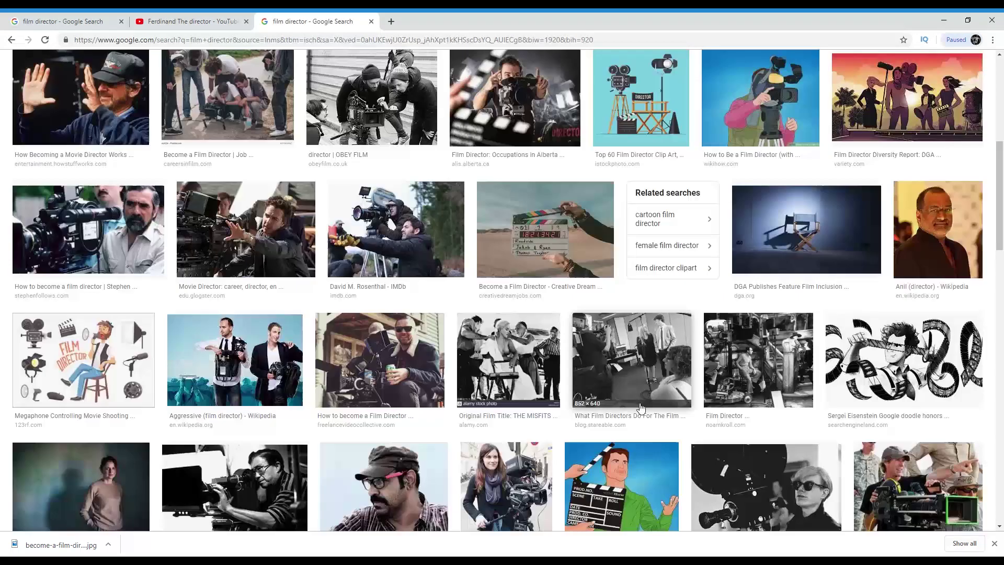
click(528, 189)
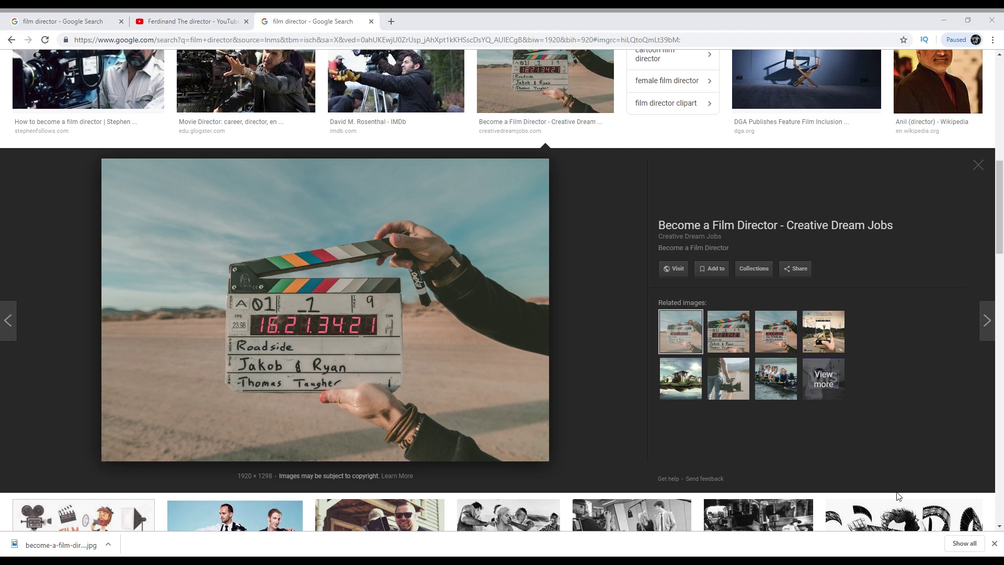
Set the clapperboard photo as the channel icon and reload the channel page
click(180, 23)
click(612, 311)
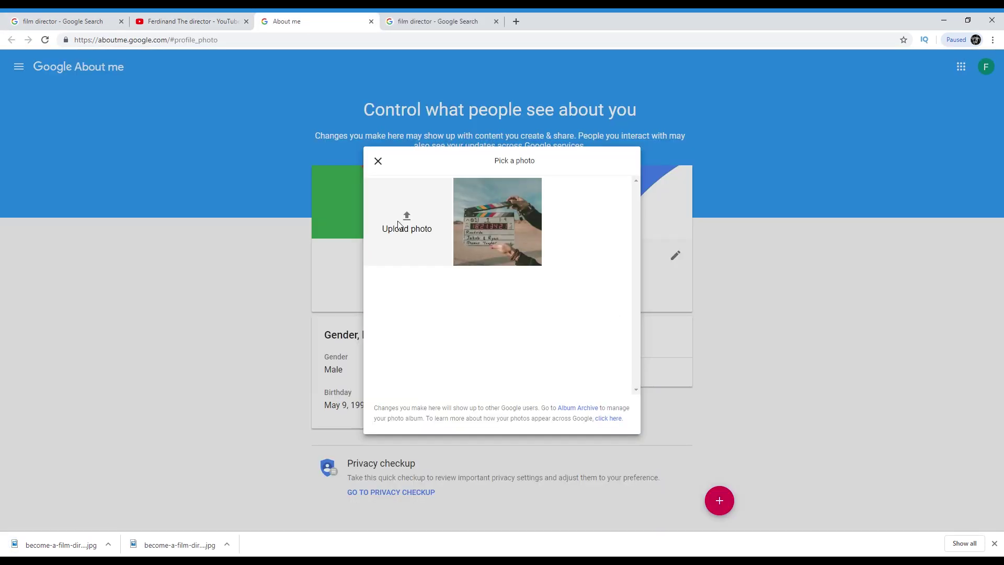
click(497, 222)
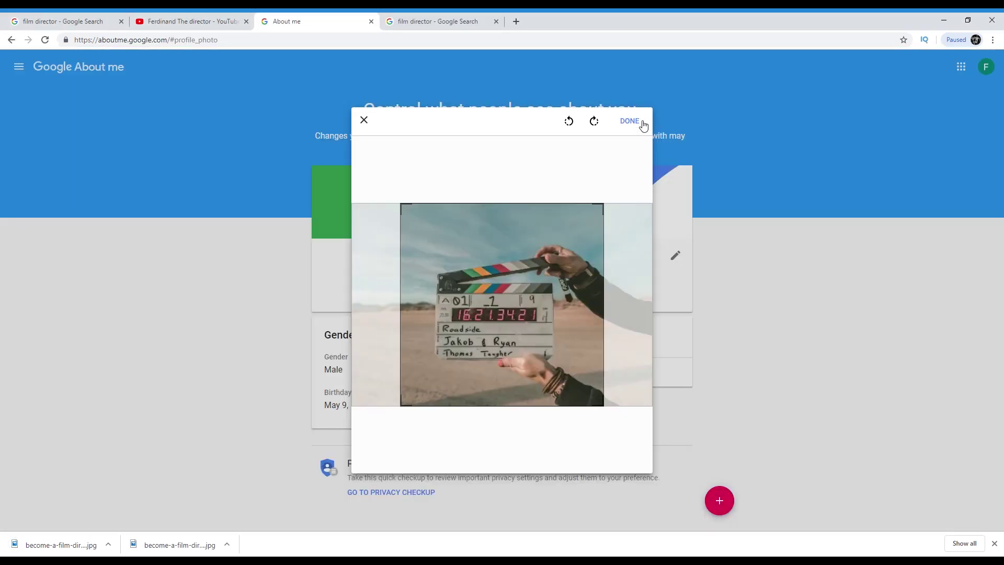
click(637, 122)
click(191, 22)
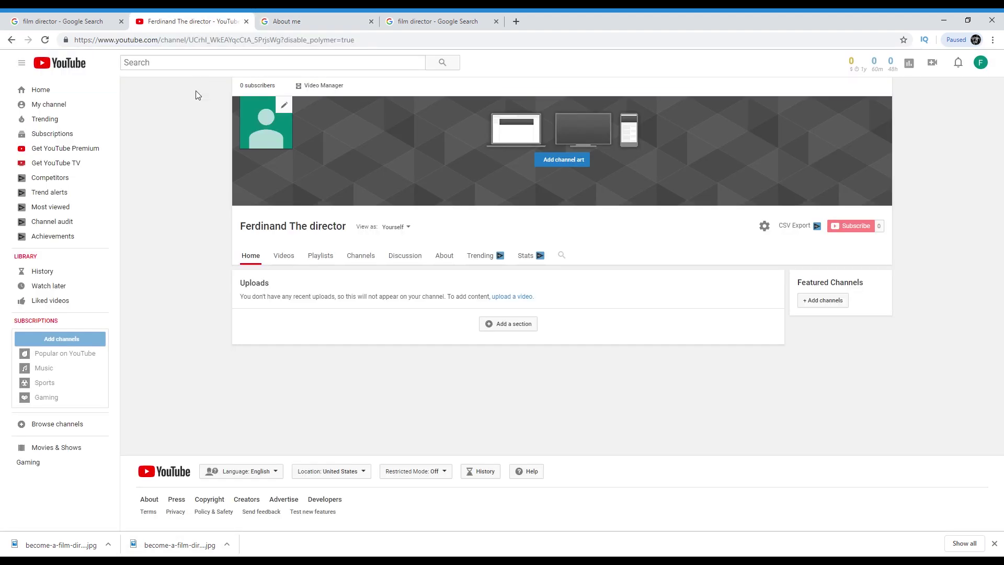
click(46, 40)
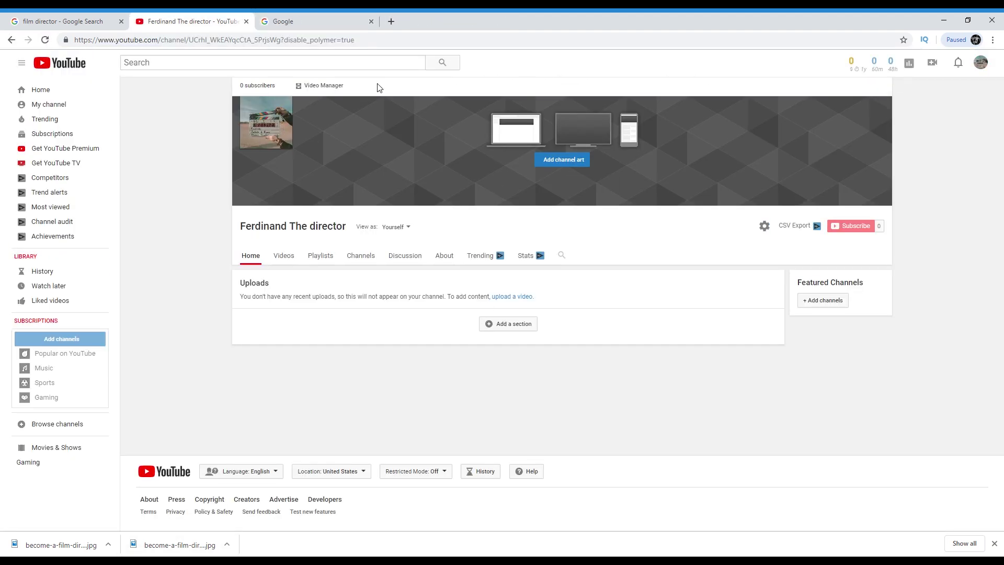
click(308, 21)
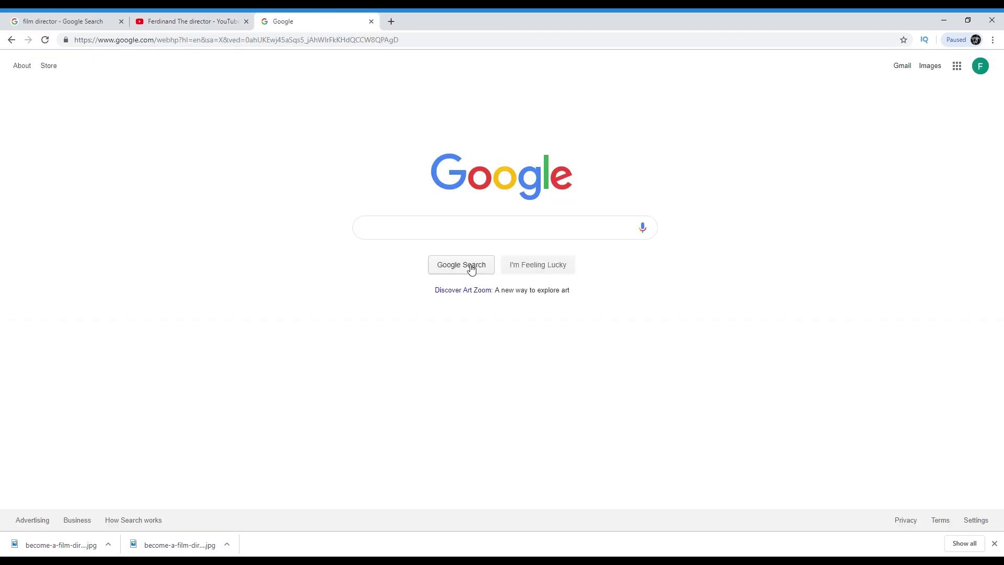
Search Google for 'film director 2048x1152'
click(404, 238)
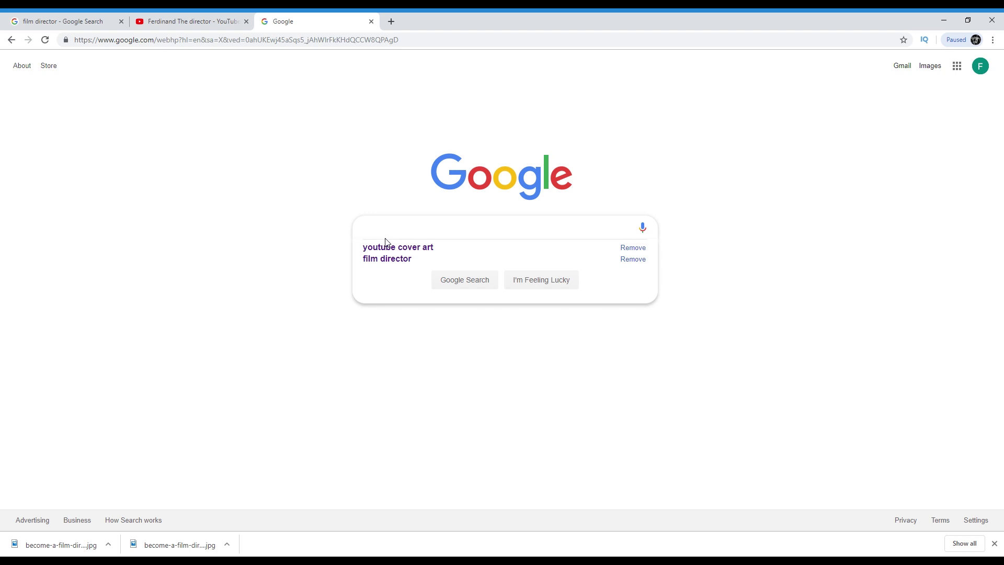
text(film)
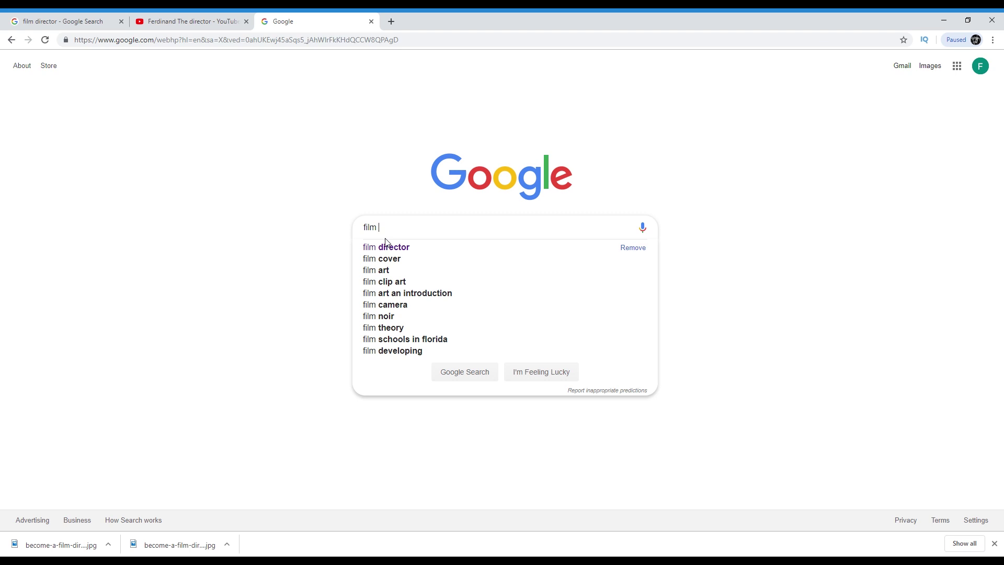
click(387, 247)
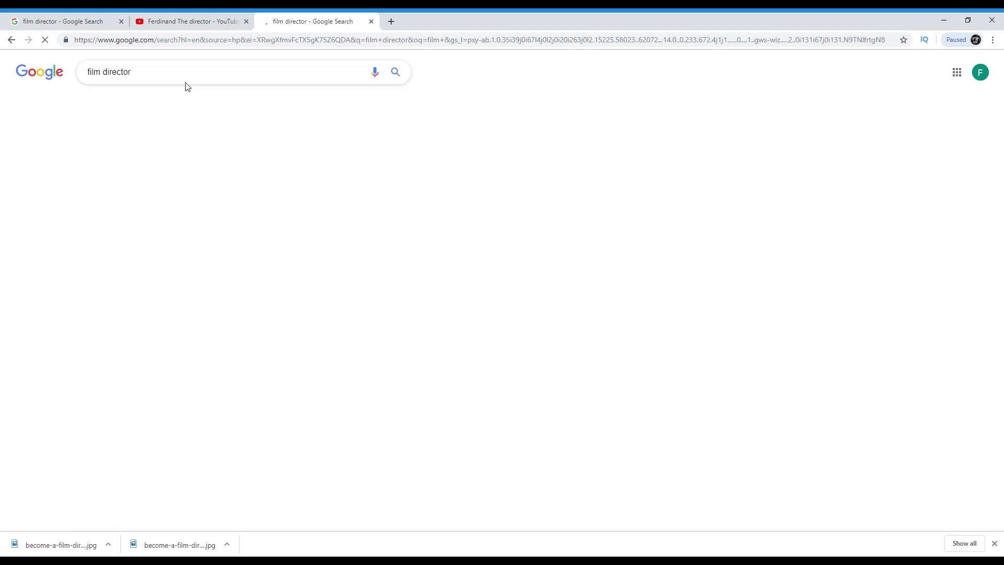
click(201, 79)
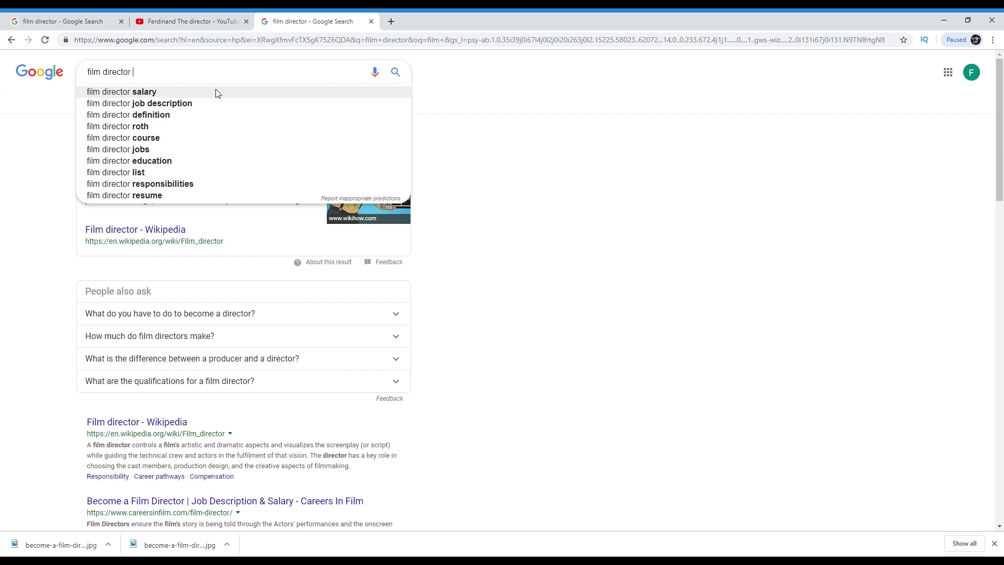
text(2048)
key(Return)
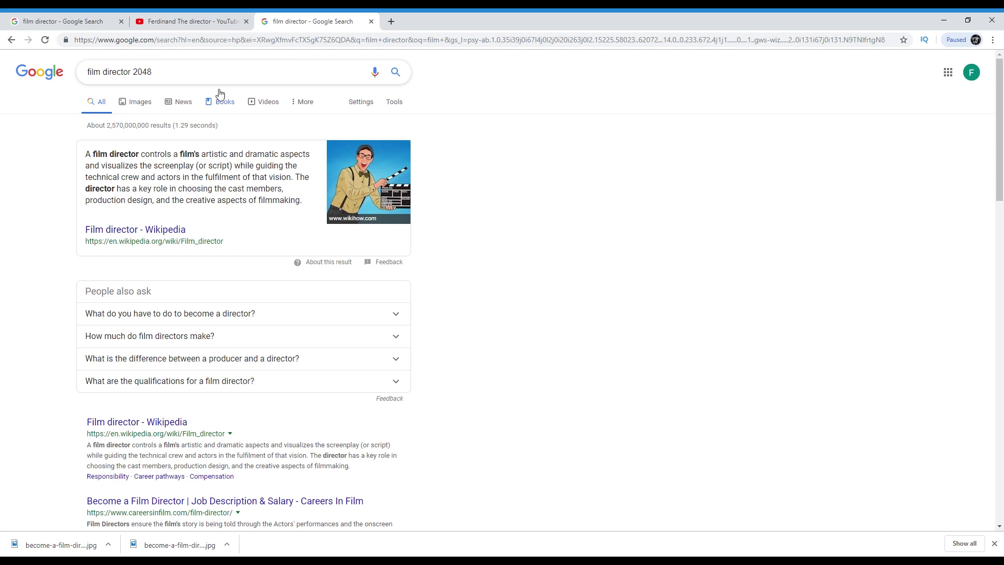
text(x)
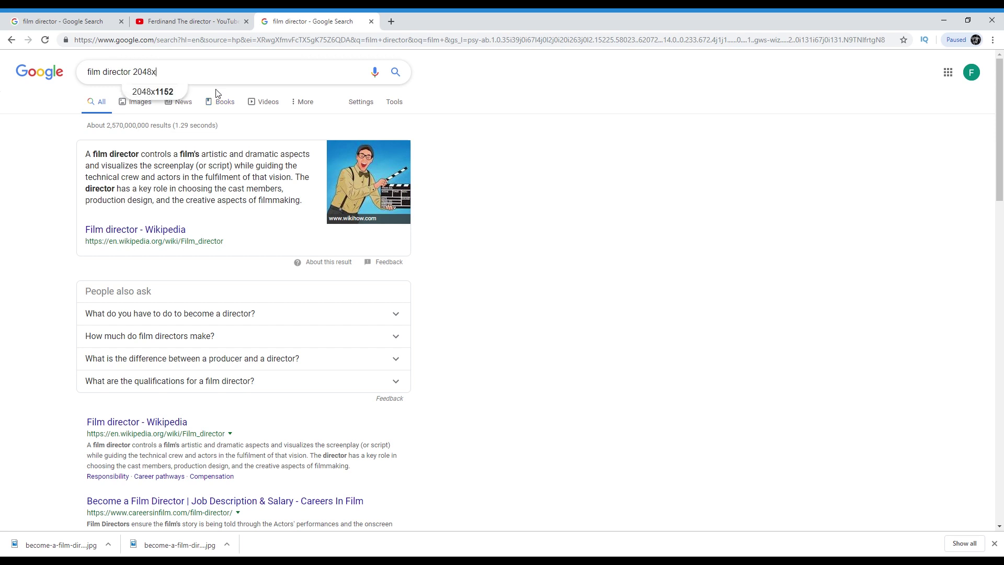
text(1152)
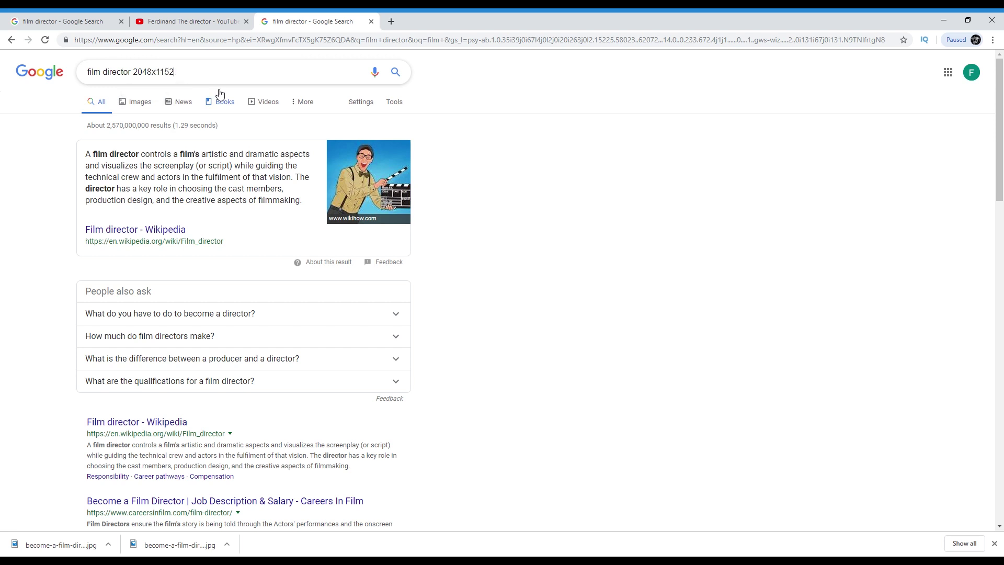
key(Return)
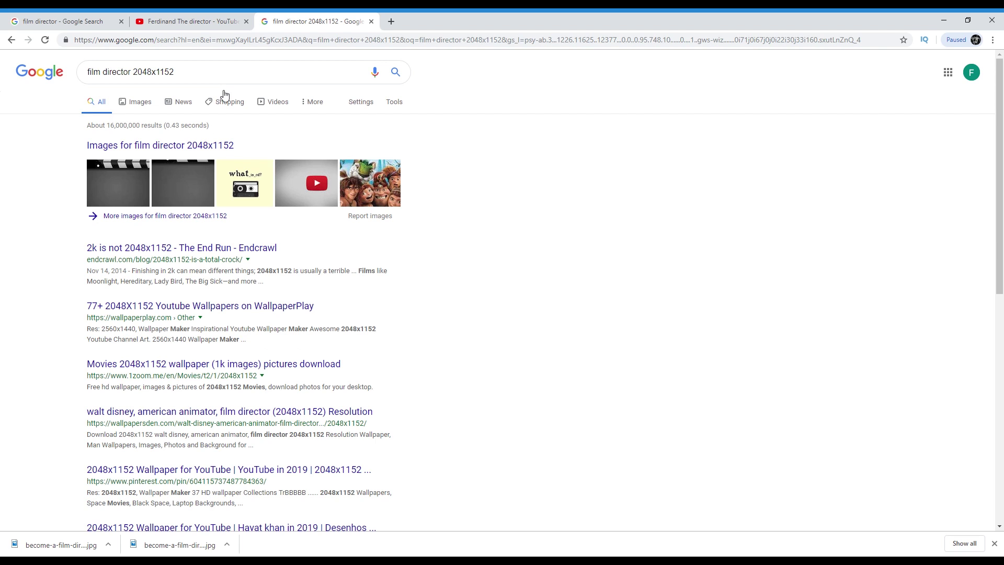
Preview the 2048×1152 Pentax camera wallpaper in image results and save it
click(136, 104)
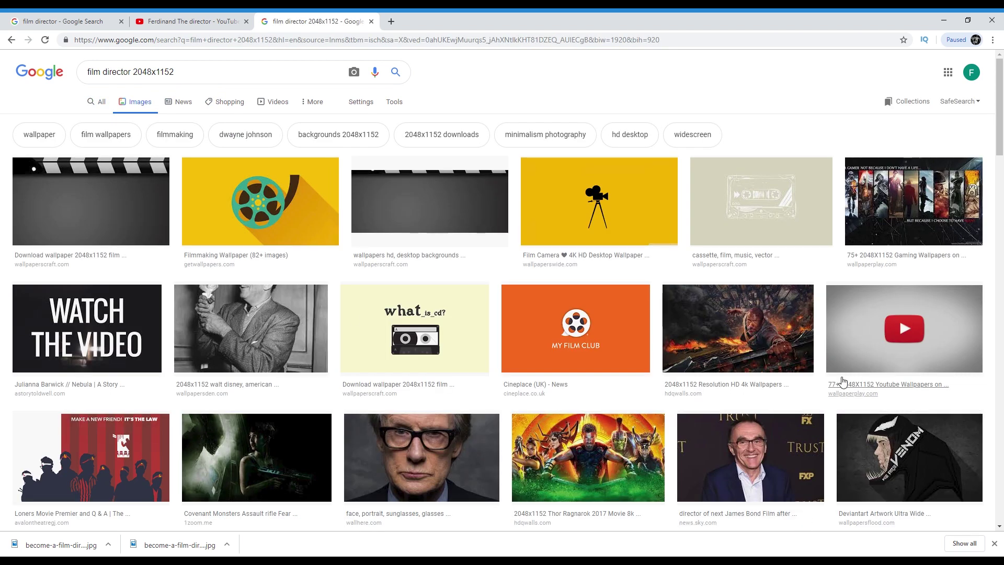
scroll(842, 381, down, 12)
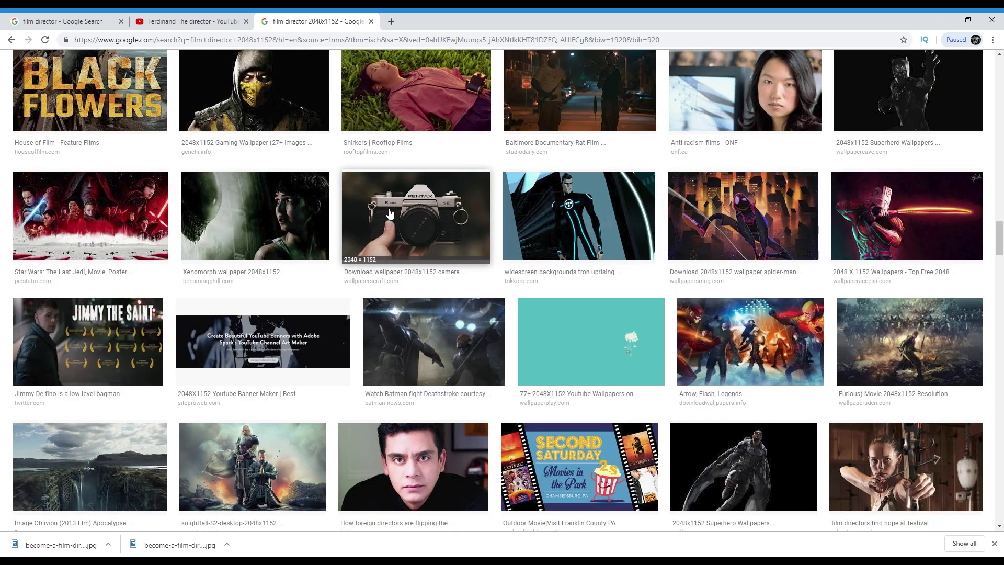
click(400, 222)
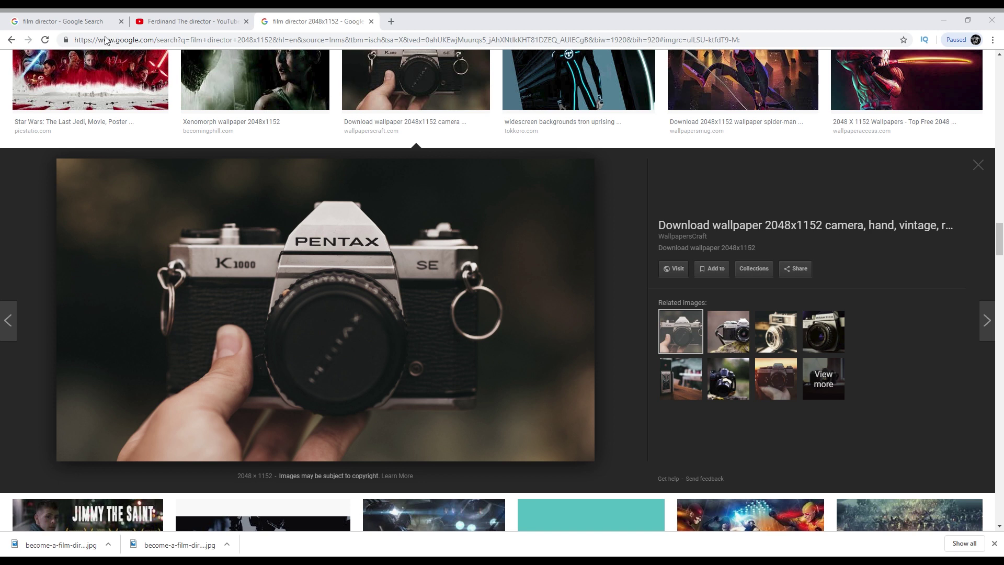
click(899, 494)
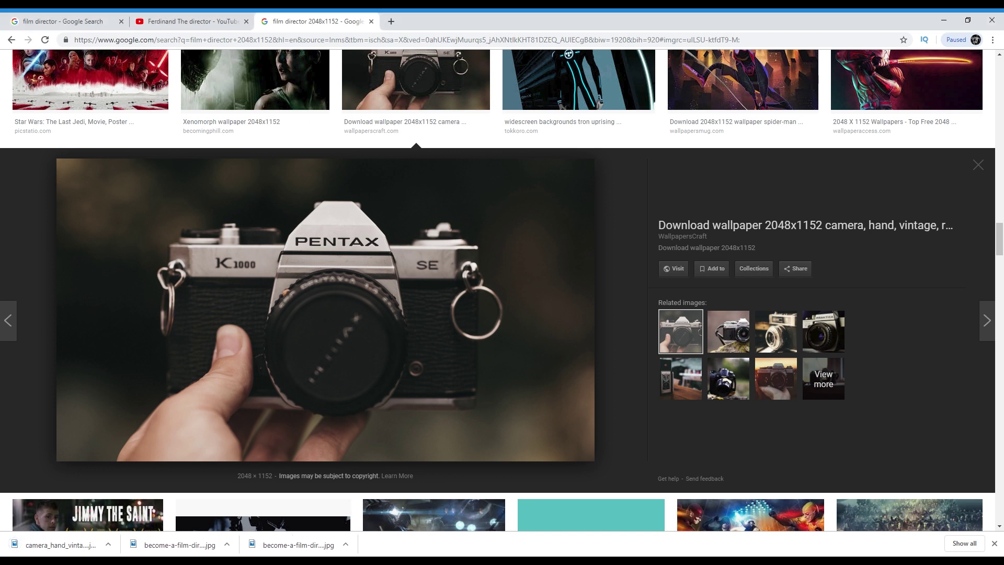
Upload the saved Pentax camera image from the computer as the channel's banner art
click(188, 21)
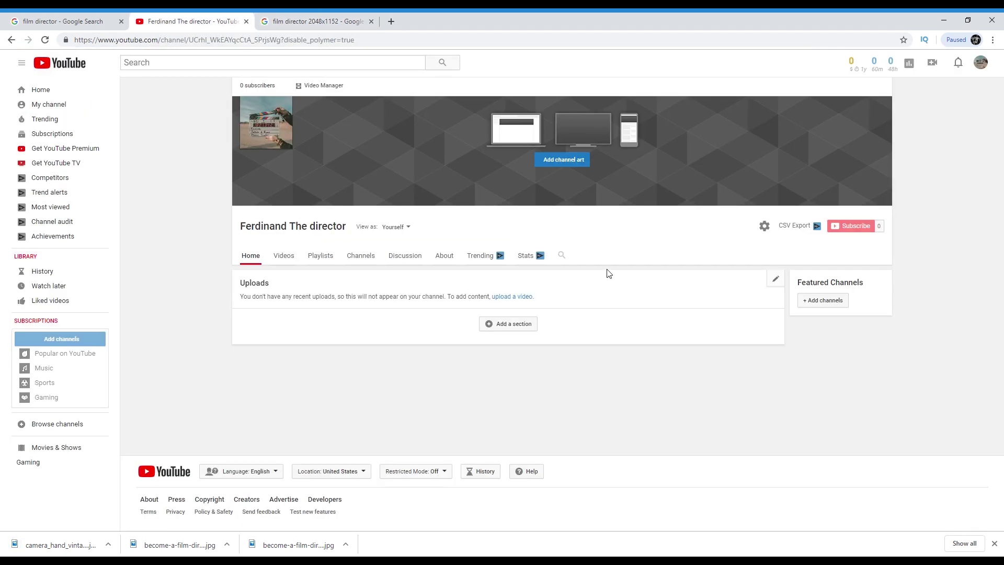
click(560, 161)
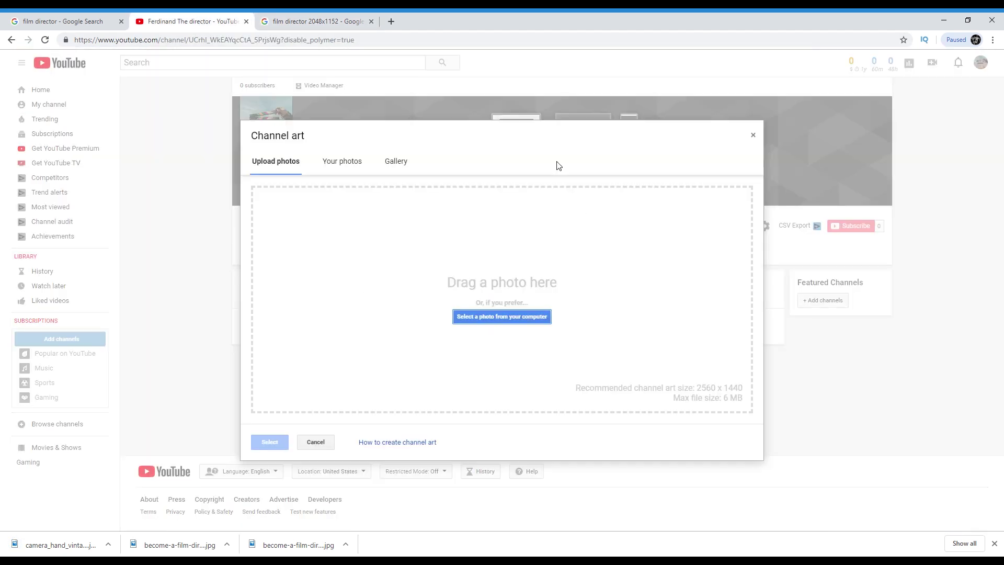
click(494, 323)
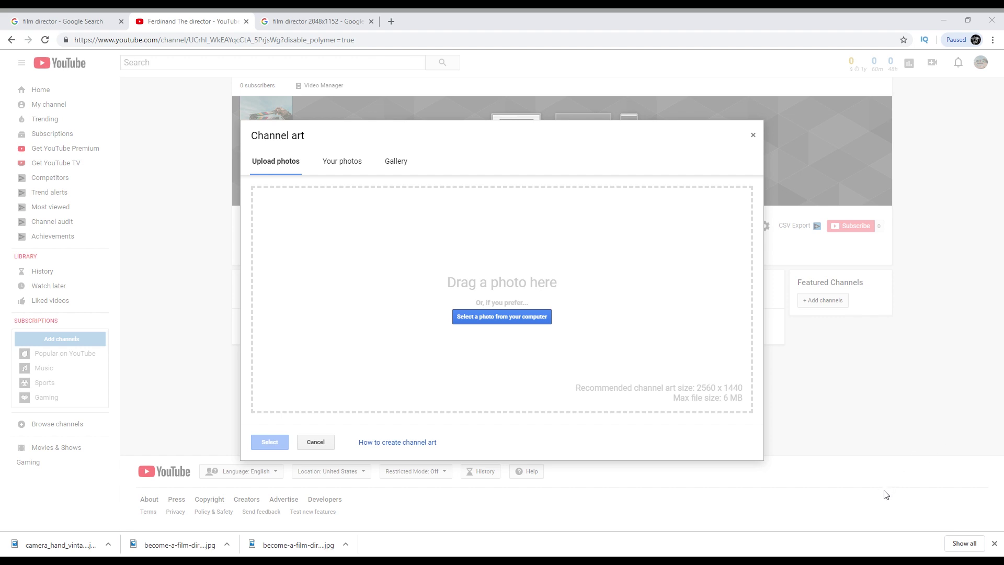
key(Return)
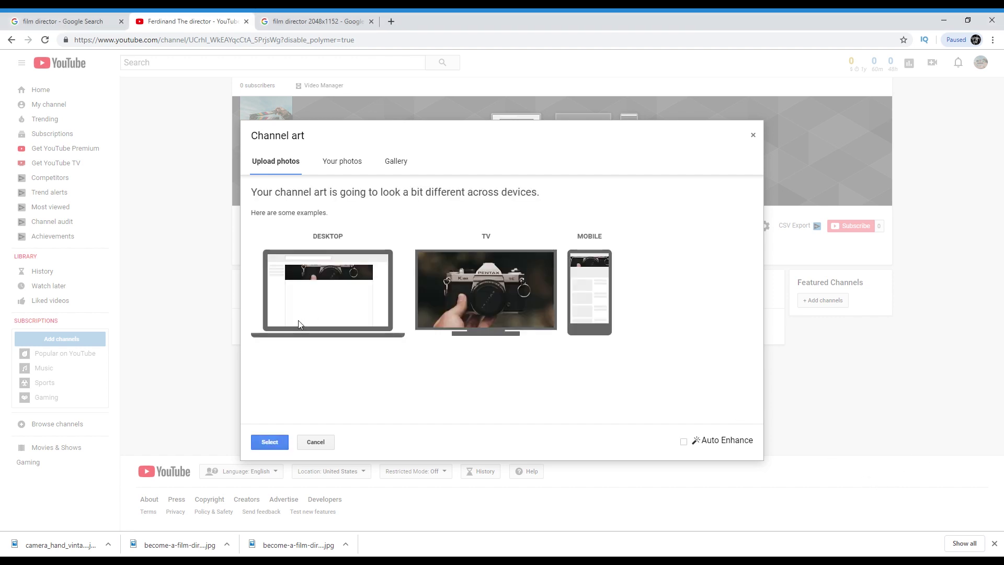
click(268, 444)
click(269, 443)
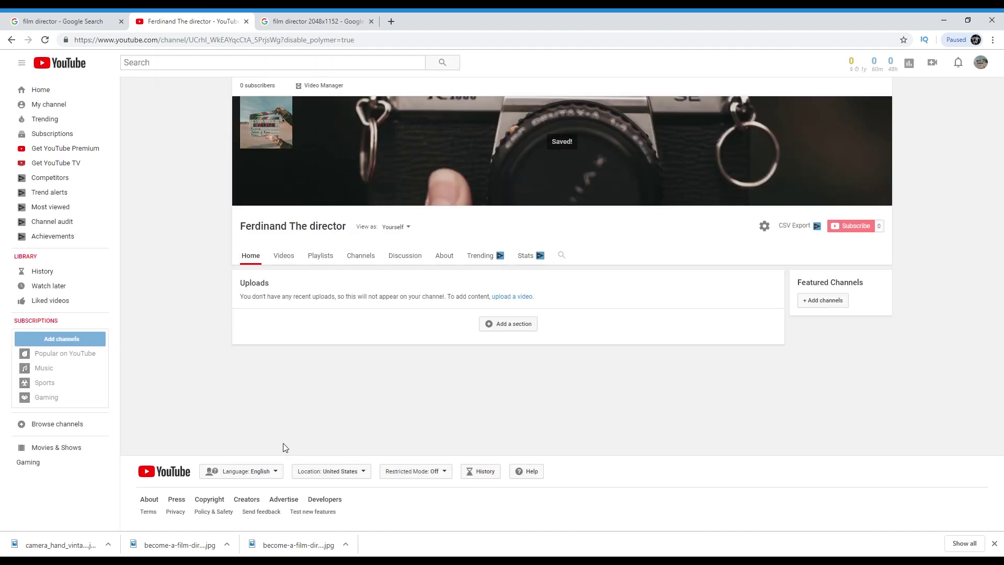
mouse_move(298, 168)
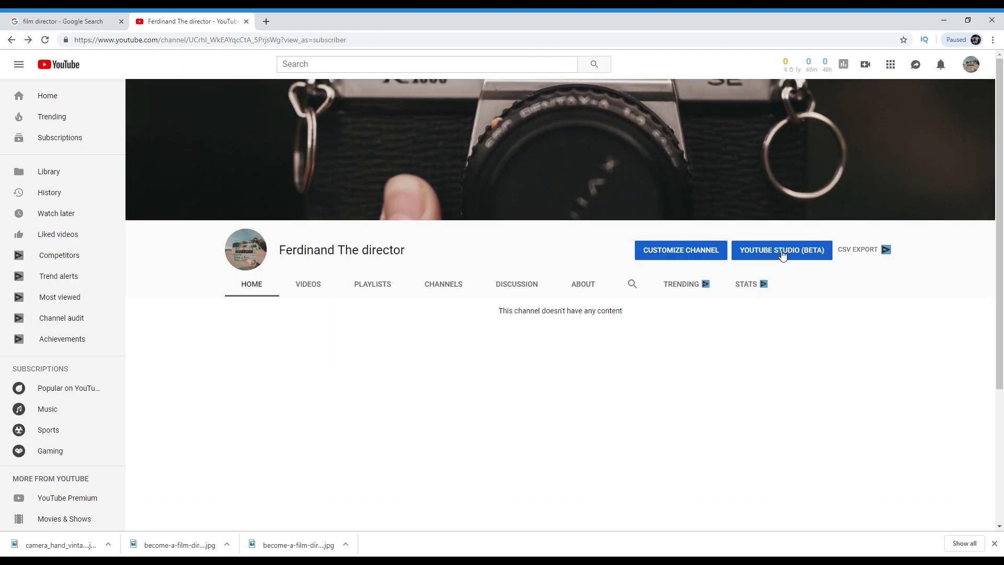
In Studio channel settings, set the country to United States and save
click(782, 254)
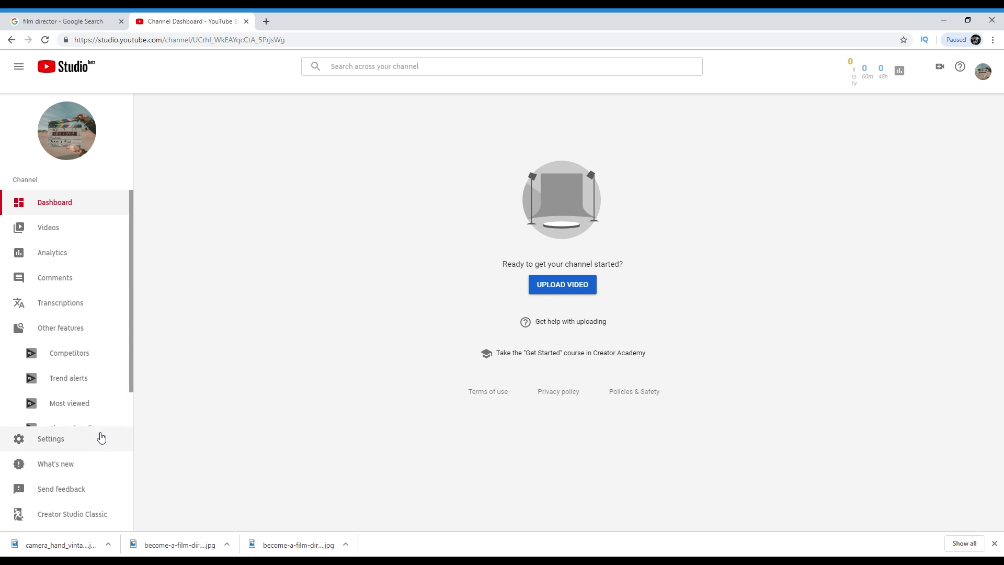
click(39, 443)
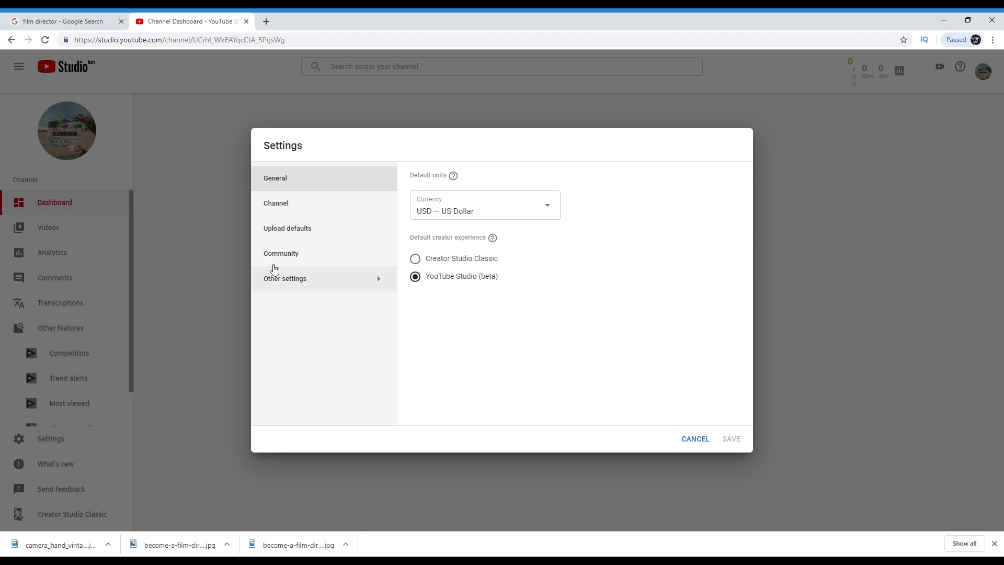
click(277, 205)
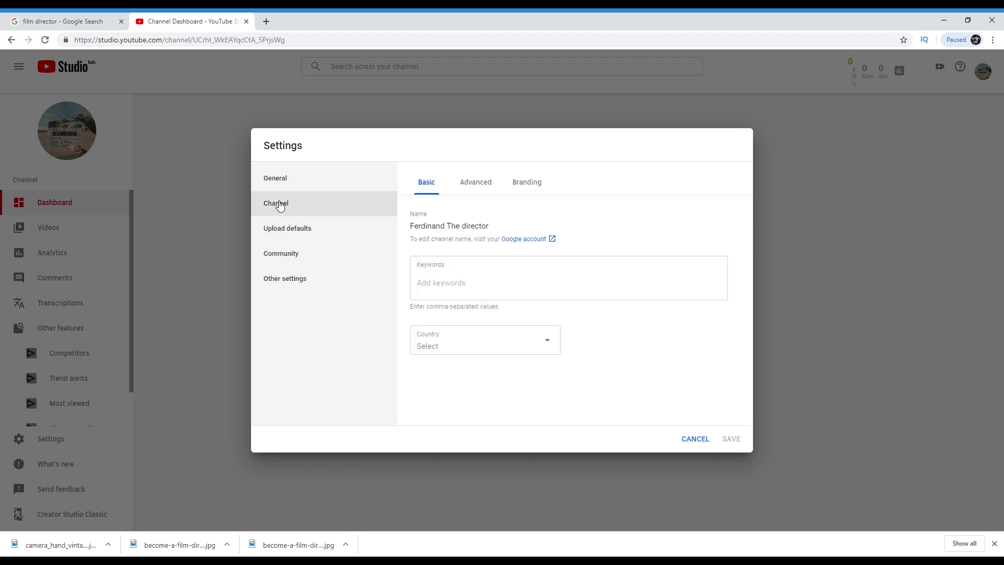
click(455, 349)
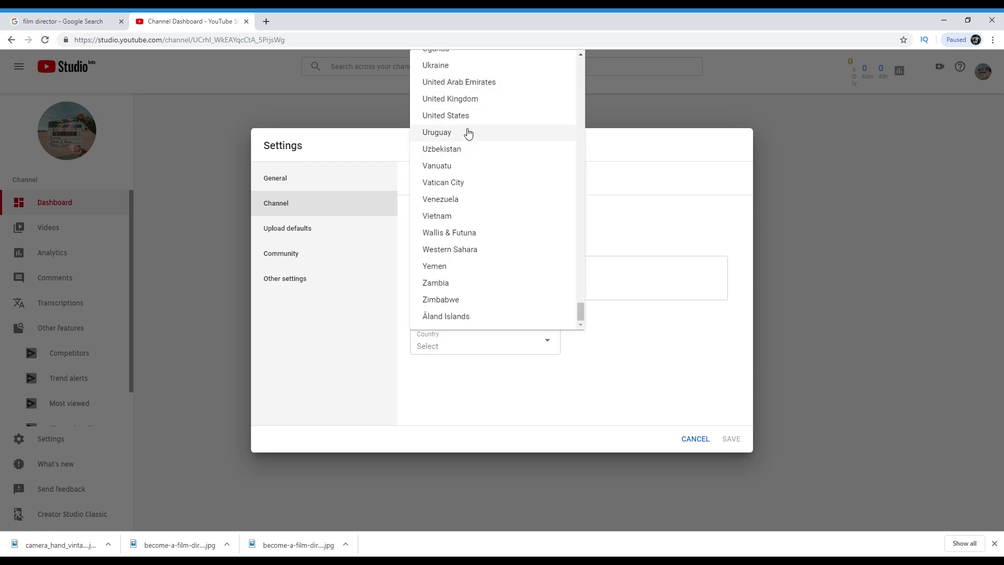
click(458, 116)
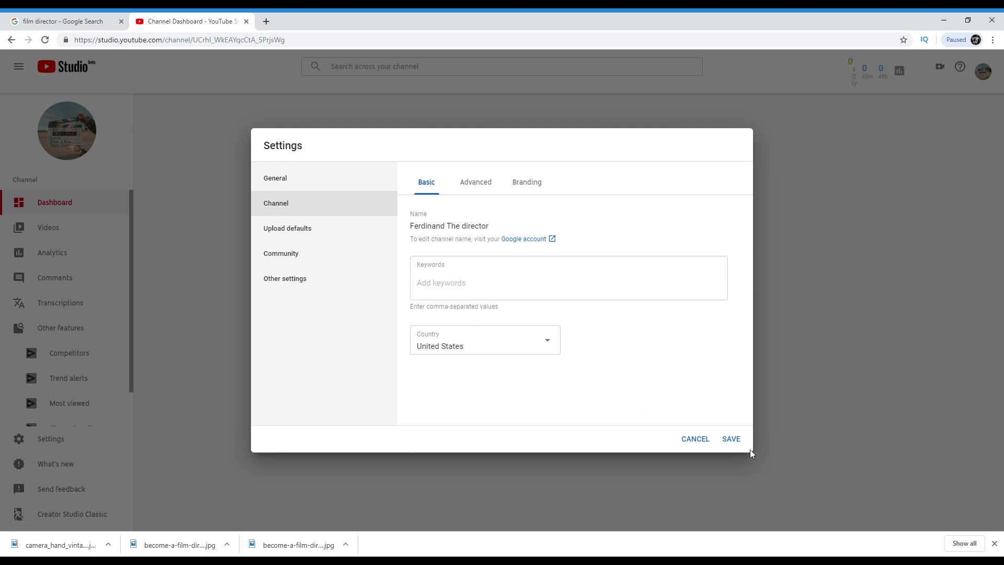
click(733, 443)
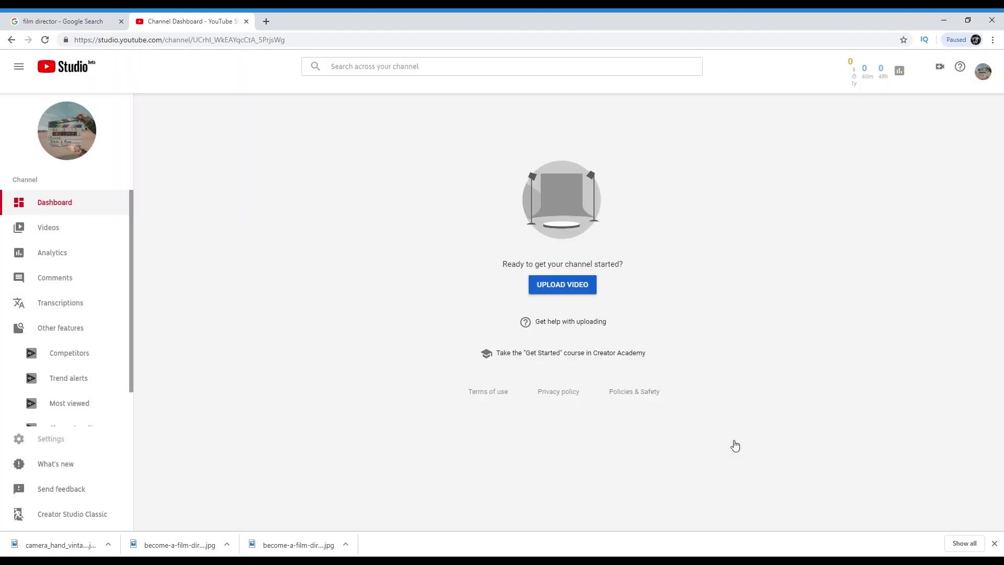
click(99, 516)
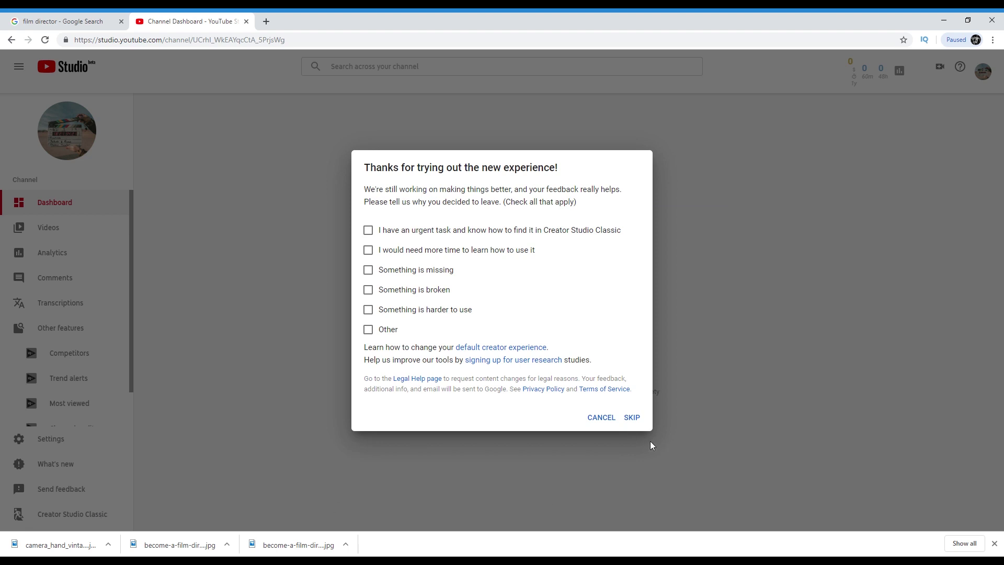
Skip the feedback survey and start account verification from the channel's Status and features page
click(631, 419)
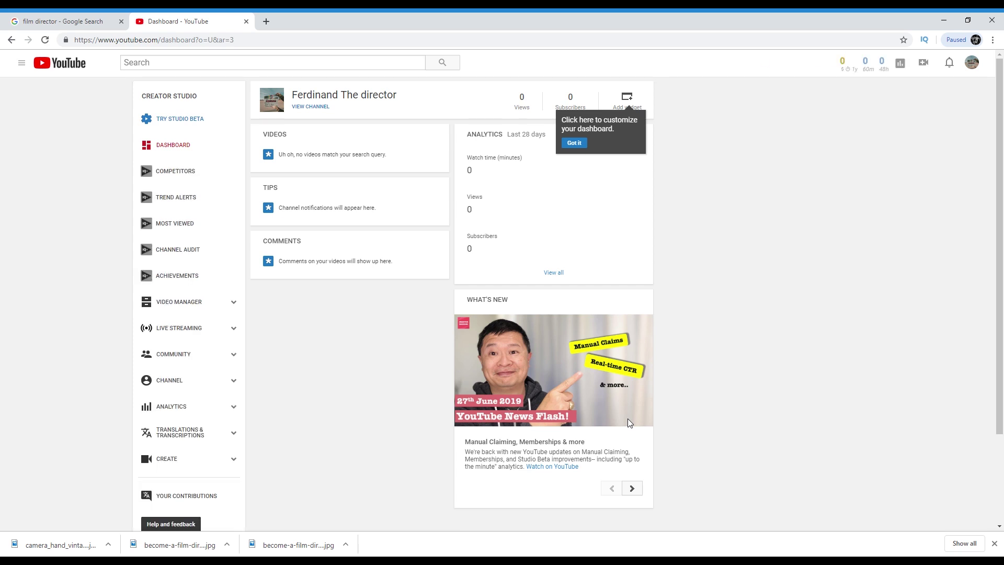
click(171, 384)
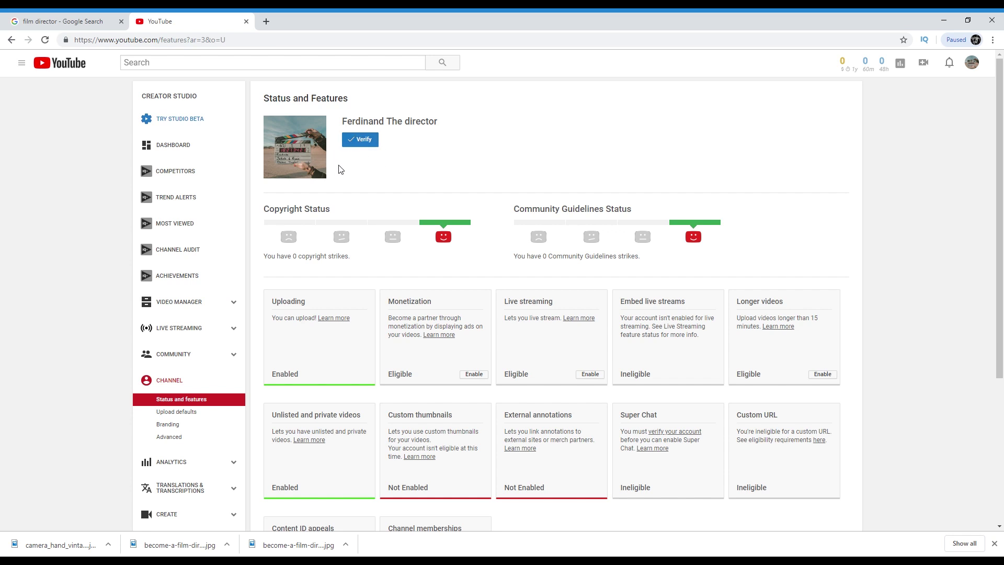
click(362, 142)
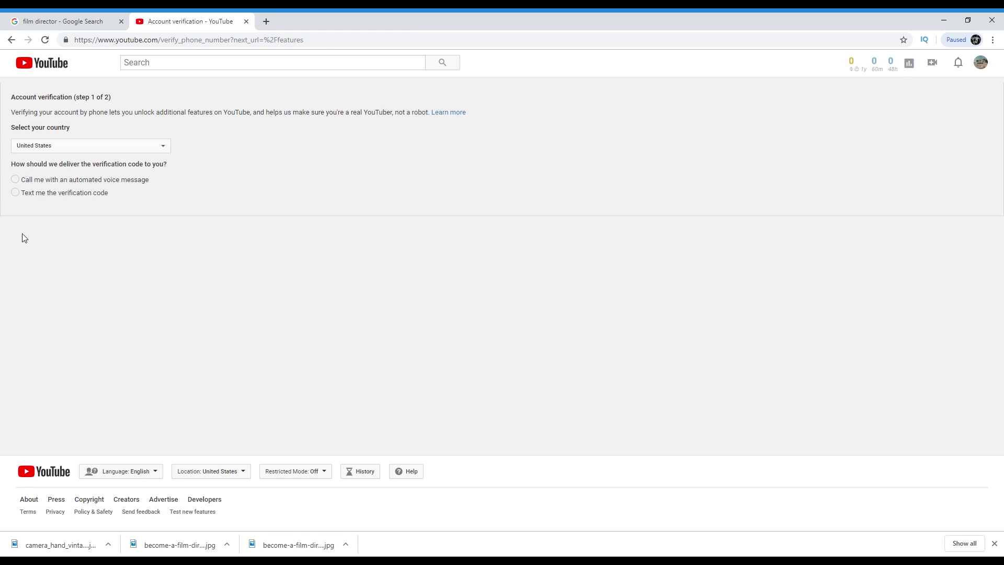
Choose text-message verification and submit the channel's phone number to receive a code
click(15, 193)
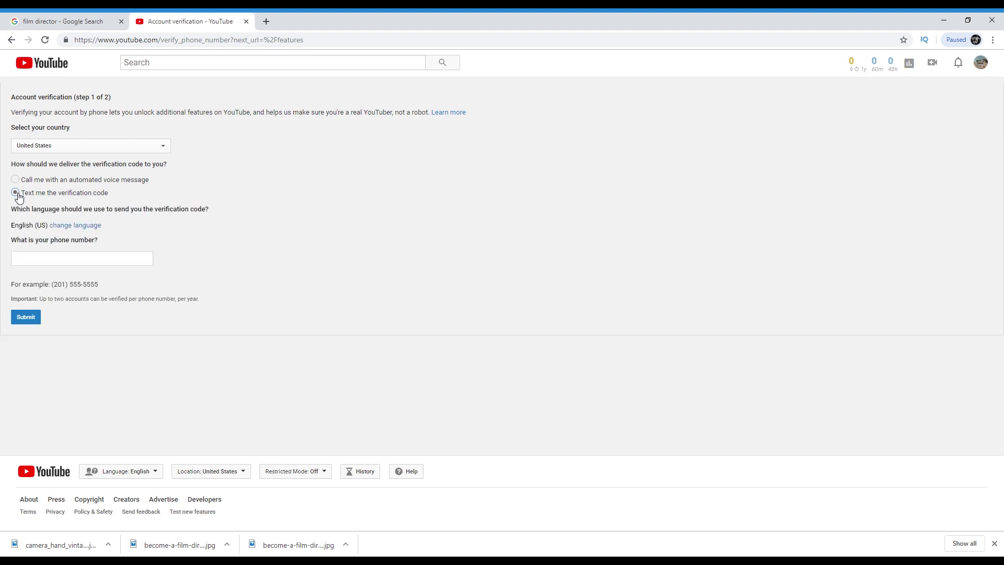
click(44, 261)
text(16185)
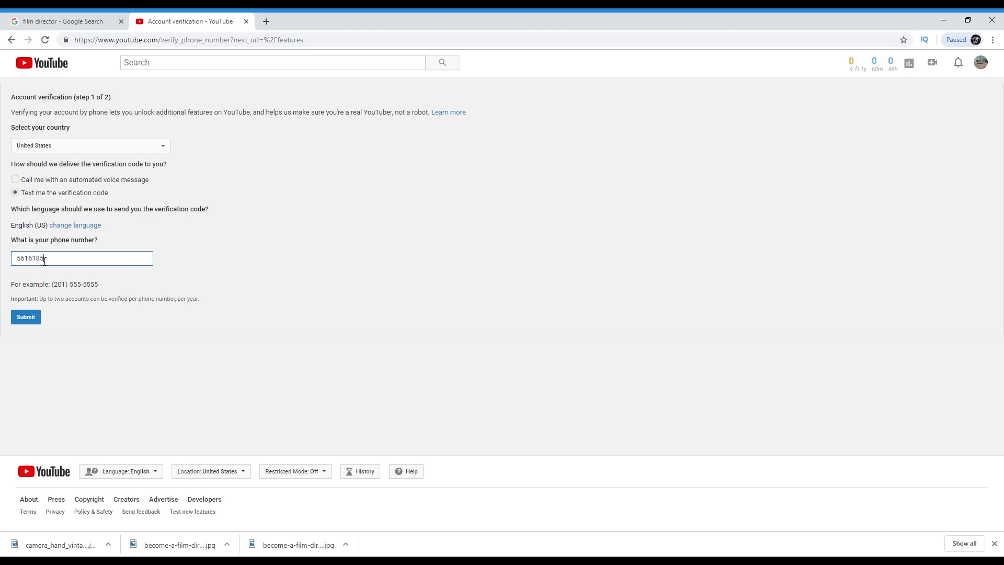
text(552)
click(28, 319)
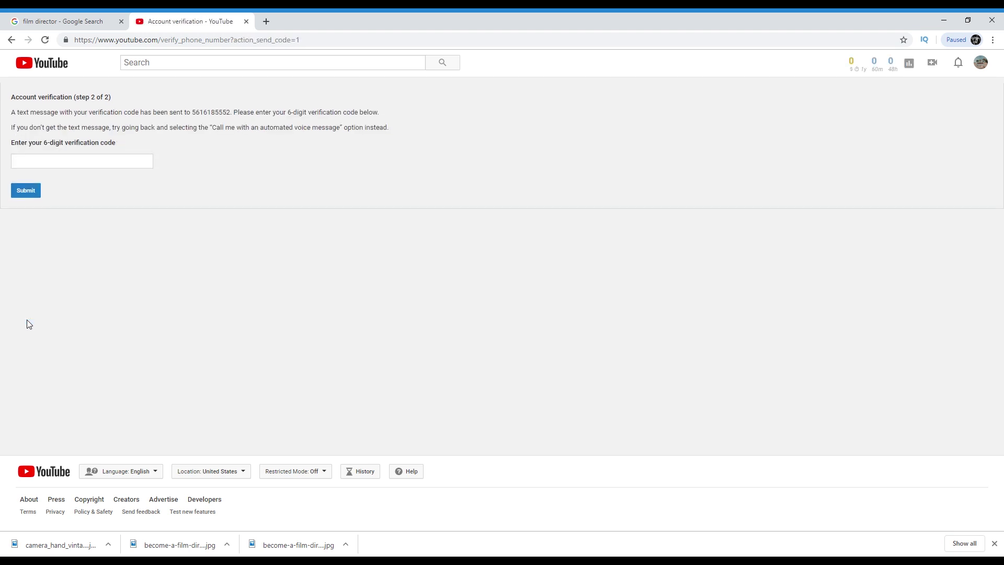
Submit the six-digit verification code, then begin enabling monetization for the channel
click(52, 165)
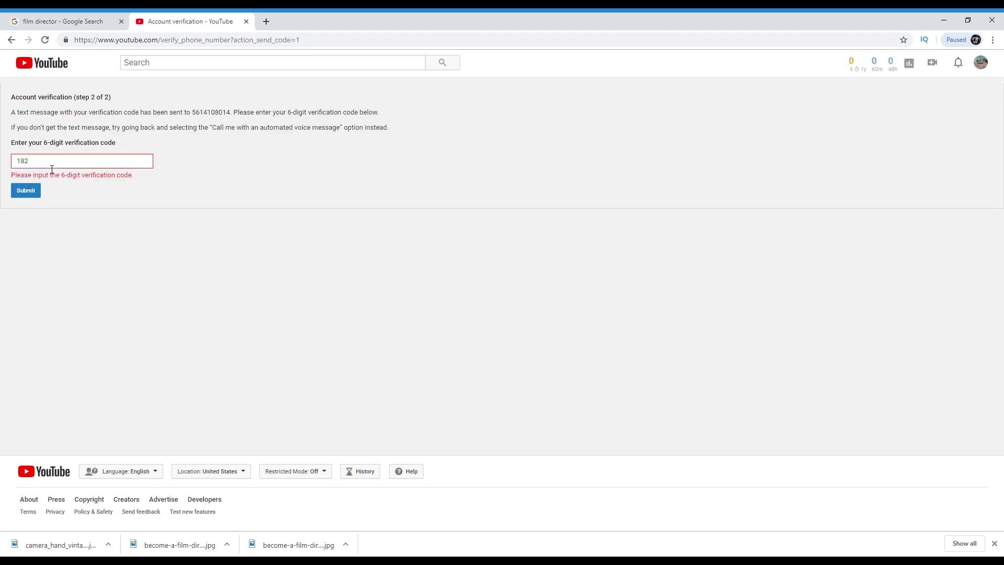
click(30, 192)
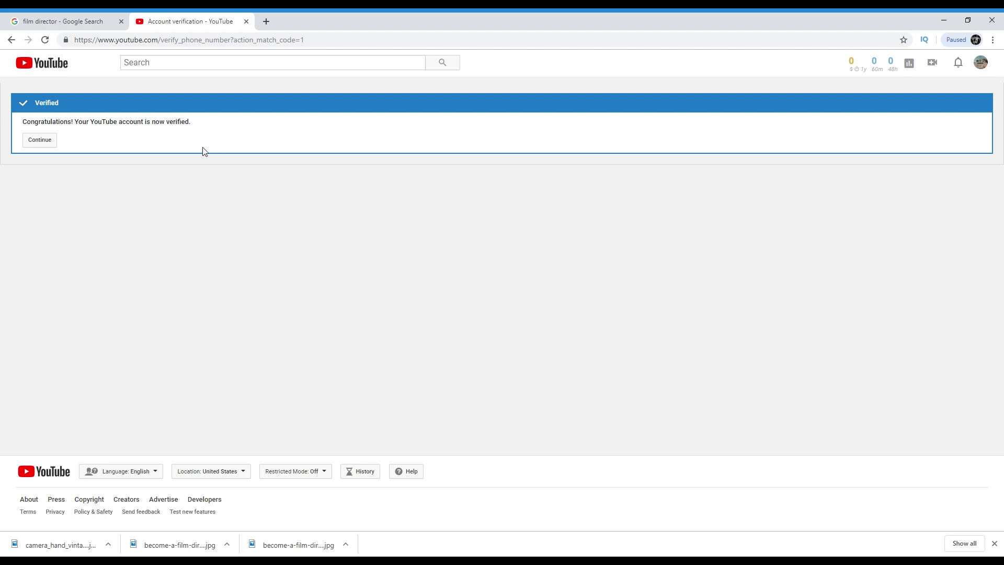
click(50, 145)
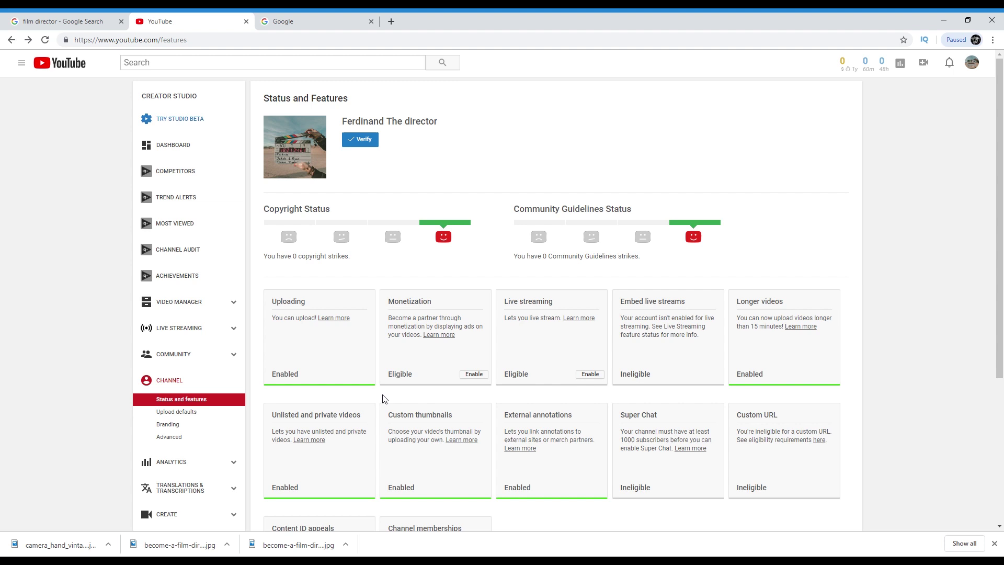
click(477, 376)
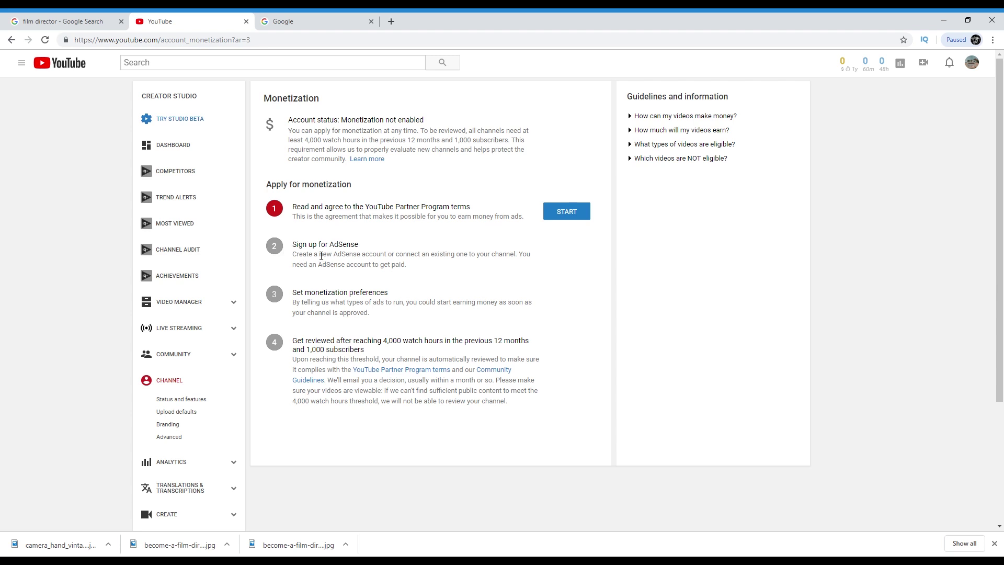
Accept the YouTube Partner Program terms after ticking all three agreement checkboxes
click(569, 213)
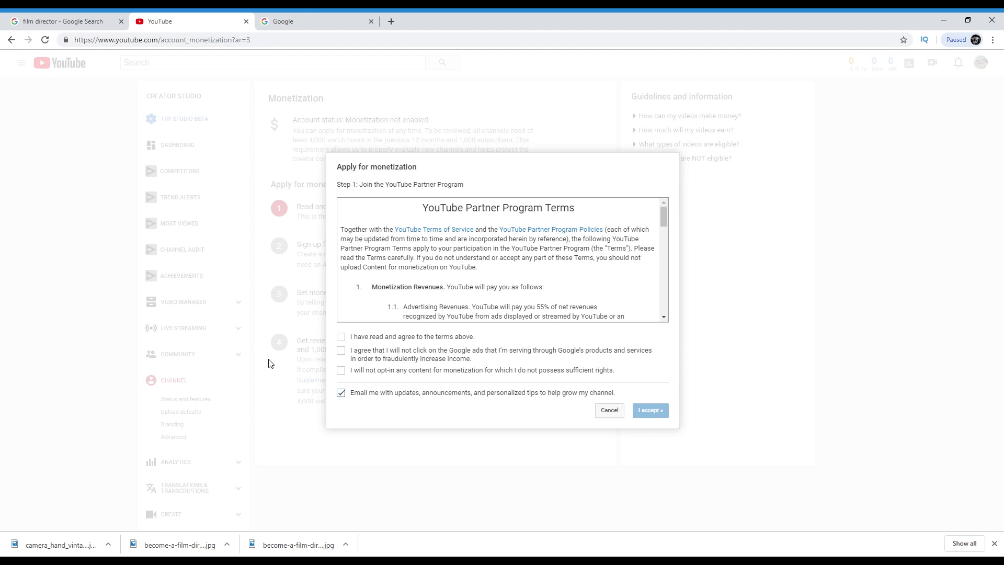
click(342, 337)
click(341, 350)
click(347, 372)
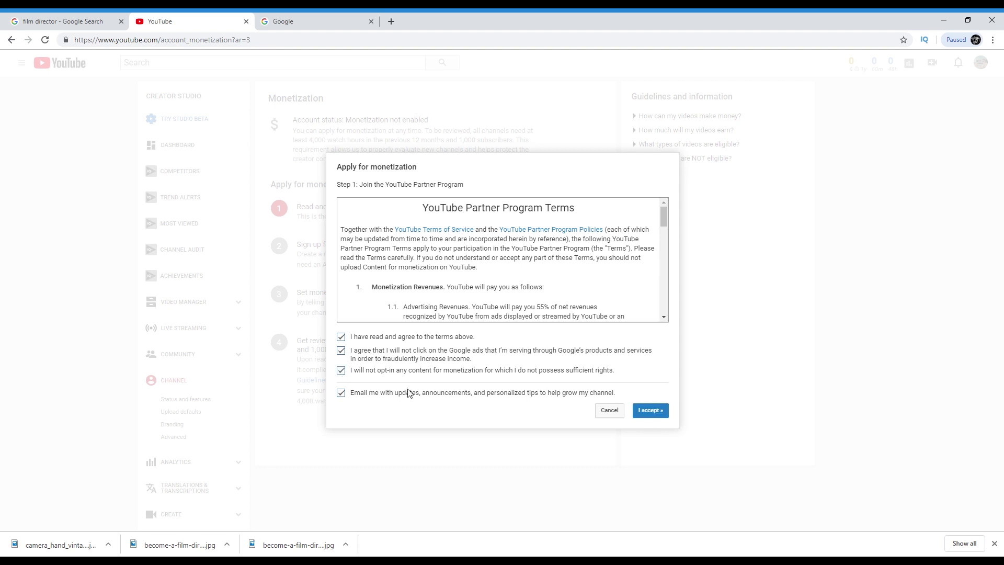
click(660, 411)
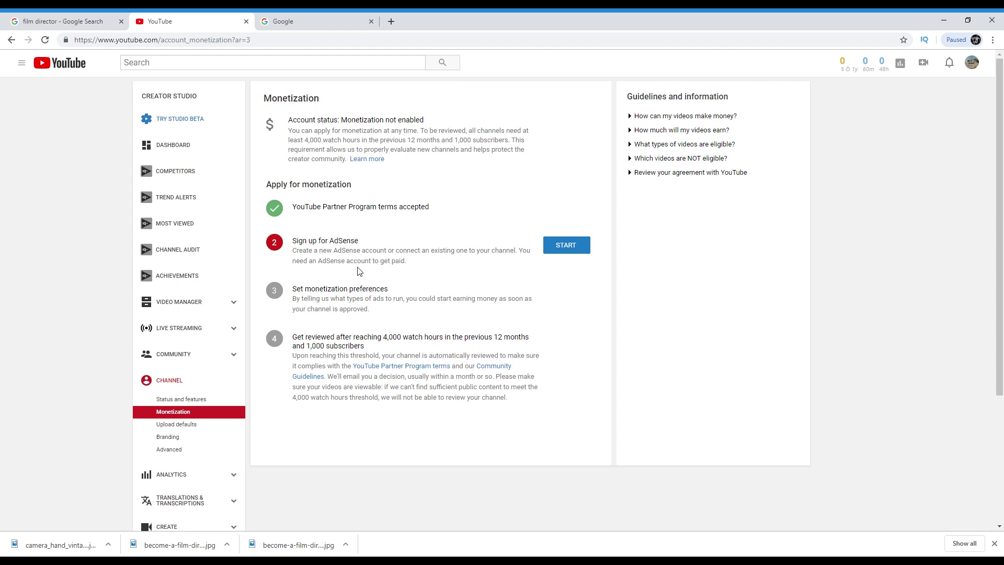
Start the 'Sign up for AdSense' step and continue on to Google AdSense
click(559, 248)
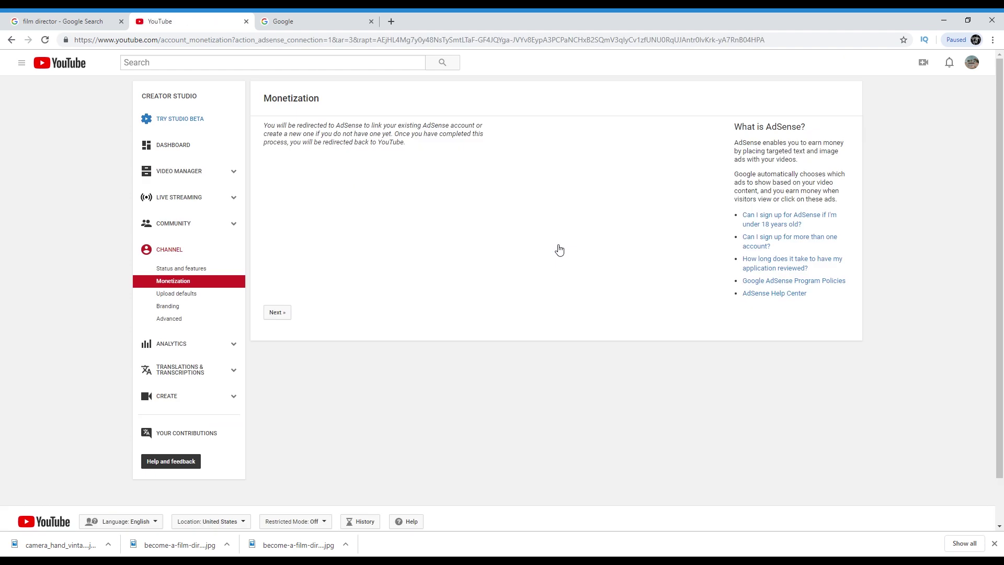
click(277, 312)
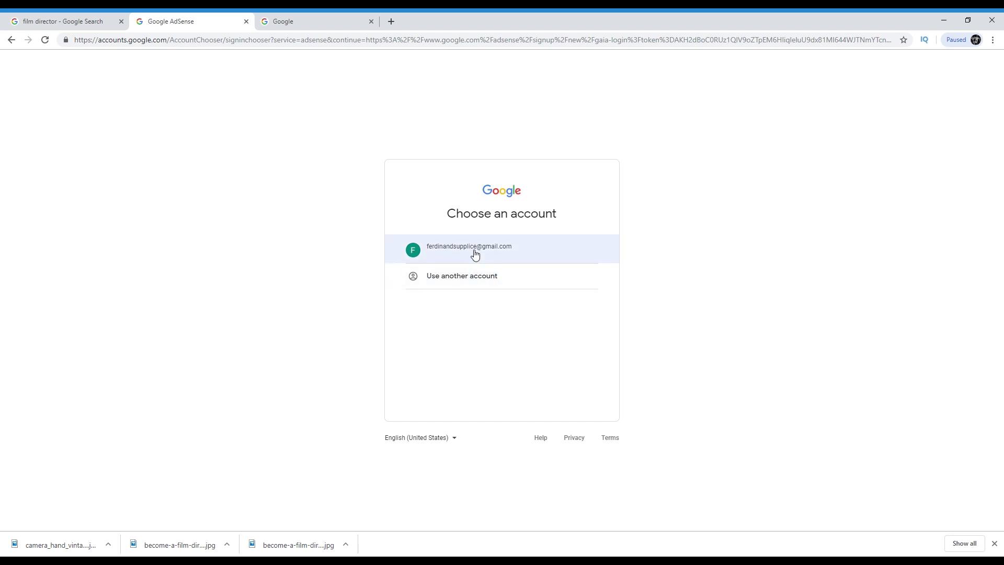
Sign in with the channel's account, decline AdSense suggestions, and set the country to United States
click(475, 255)
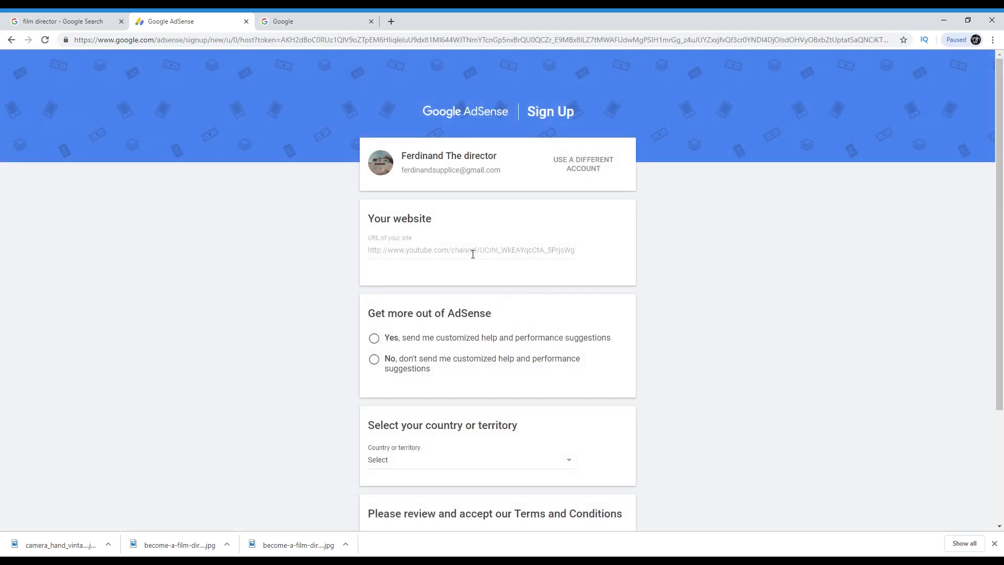
scroll(518, 329, down, 2)
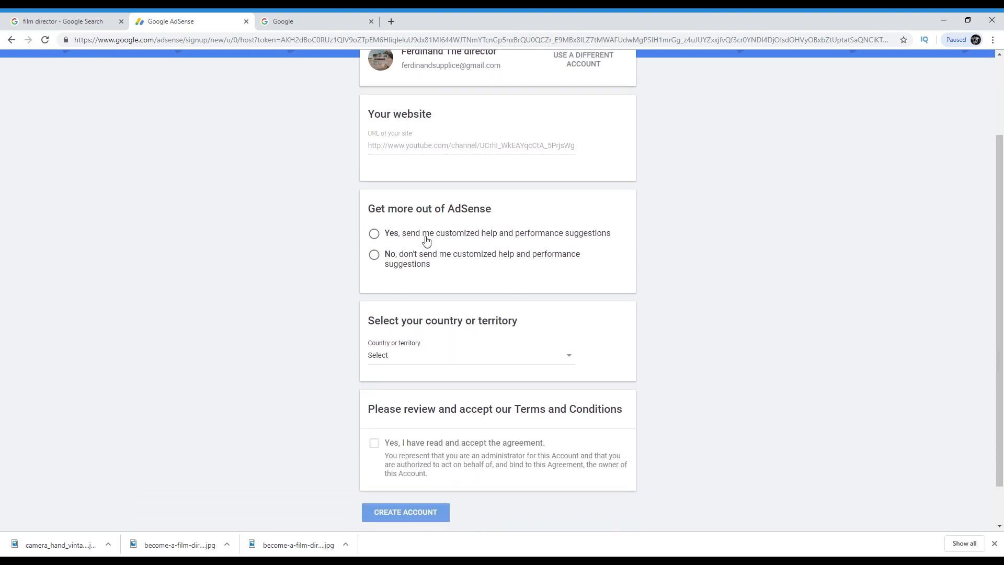
click(384, 260)
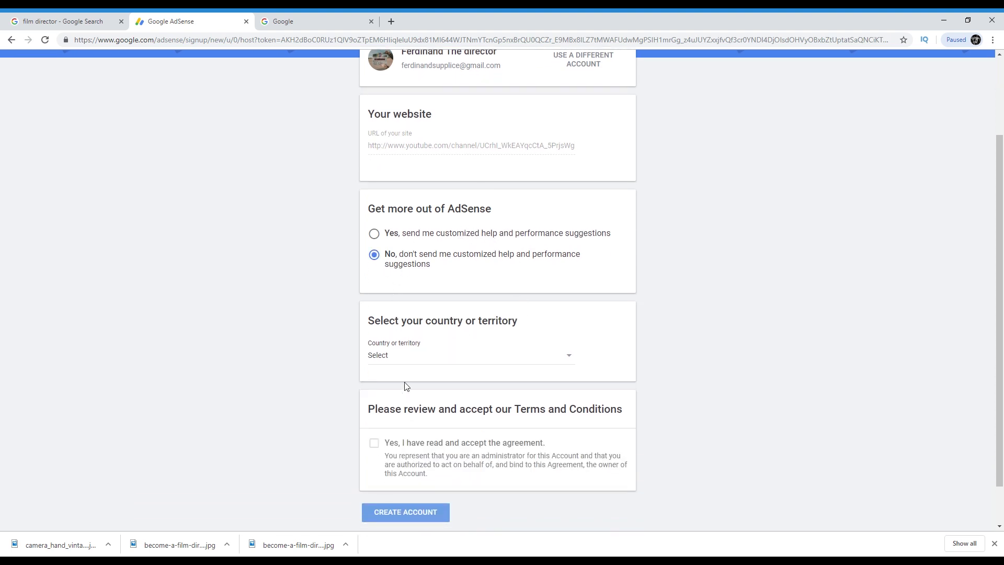
click(437, 365)
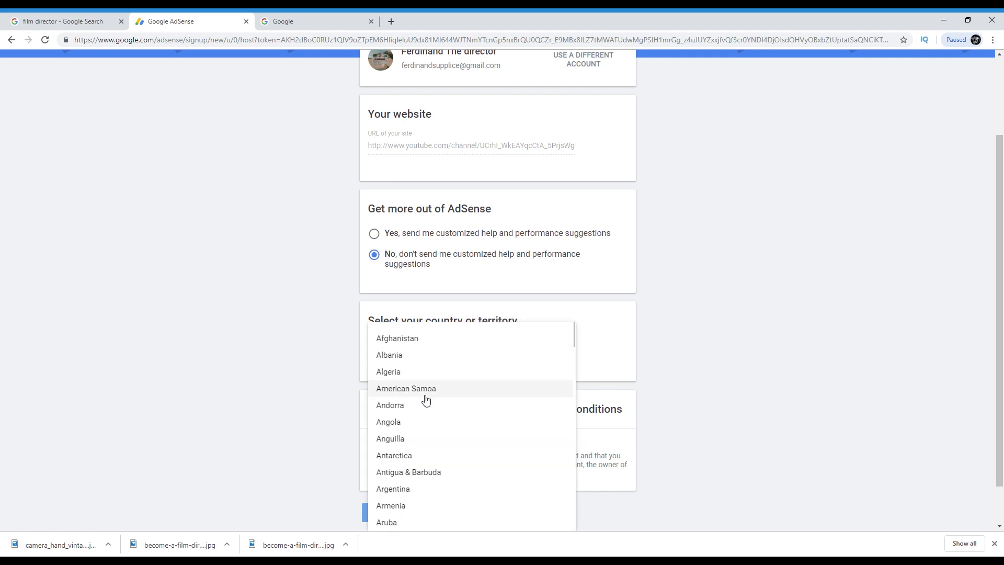
scroll(426, 400, down, 20)
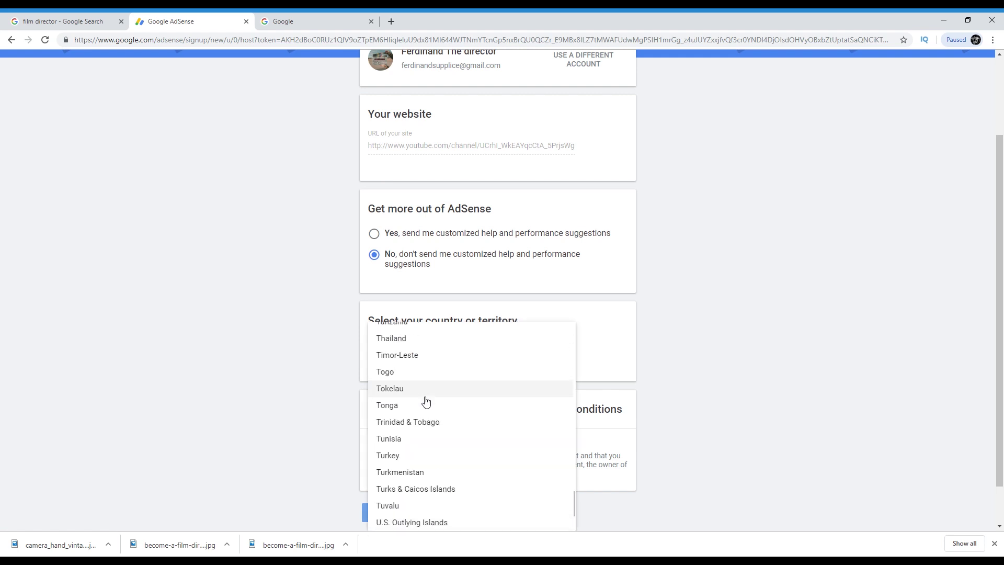
scroll(426, 402, down, 1)
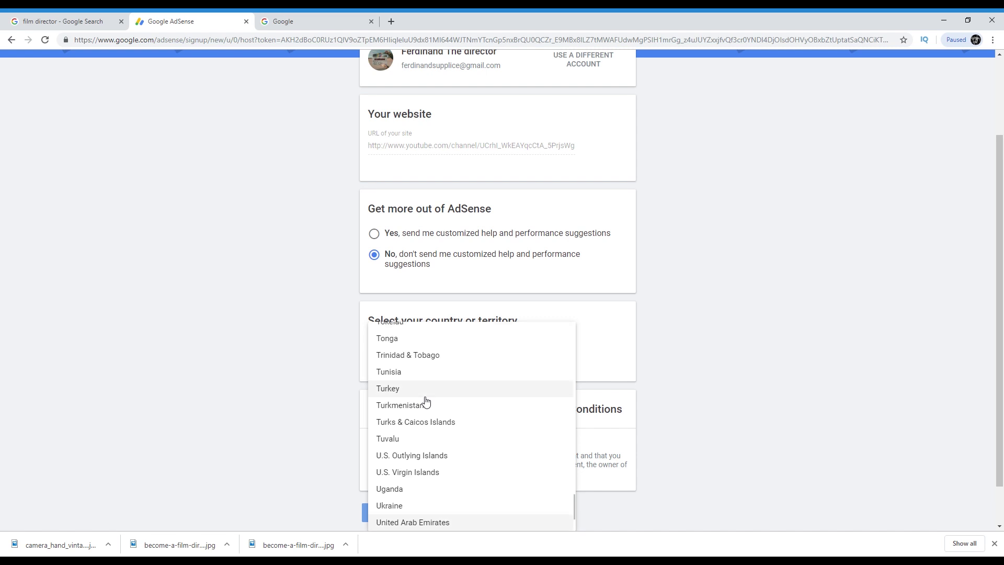
scroll(431, 429, down, 4)
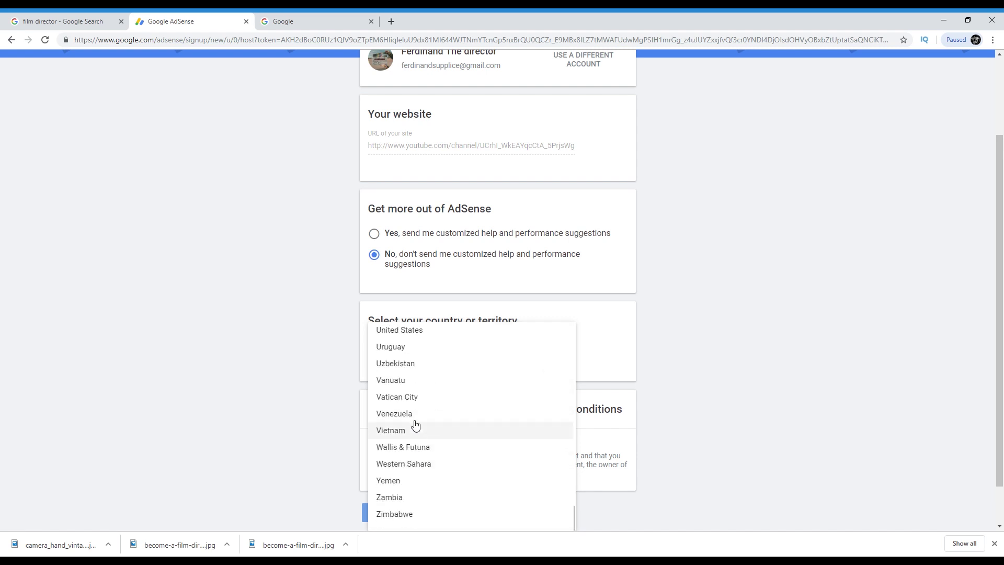
click(409, 331)
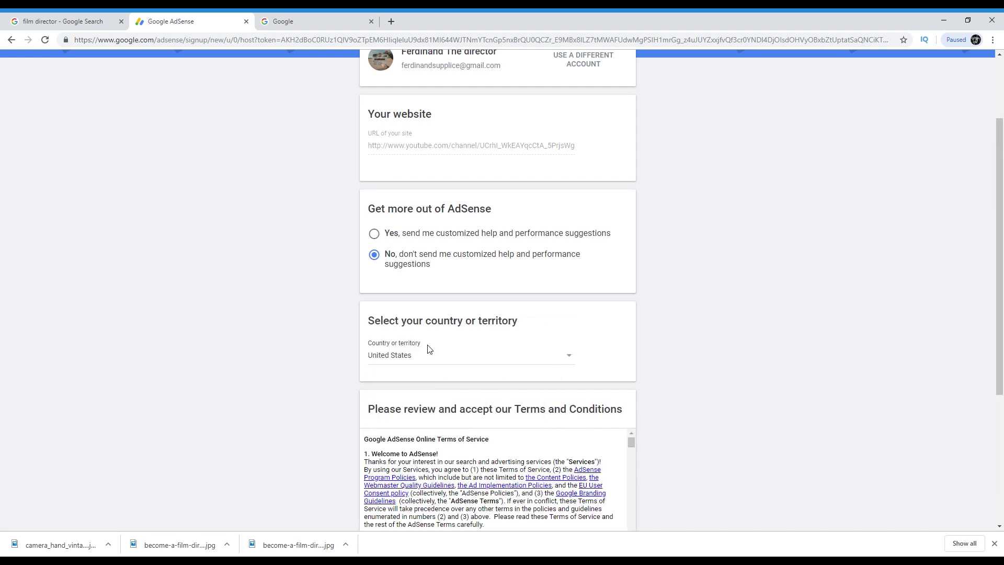
Accept the AdSense terms and conditions and create the AdSense account
scroll(467, 419, down, 5)
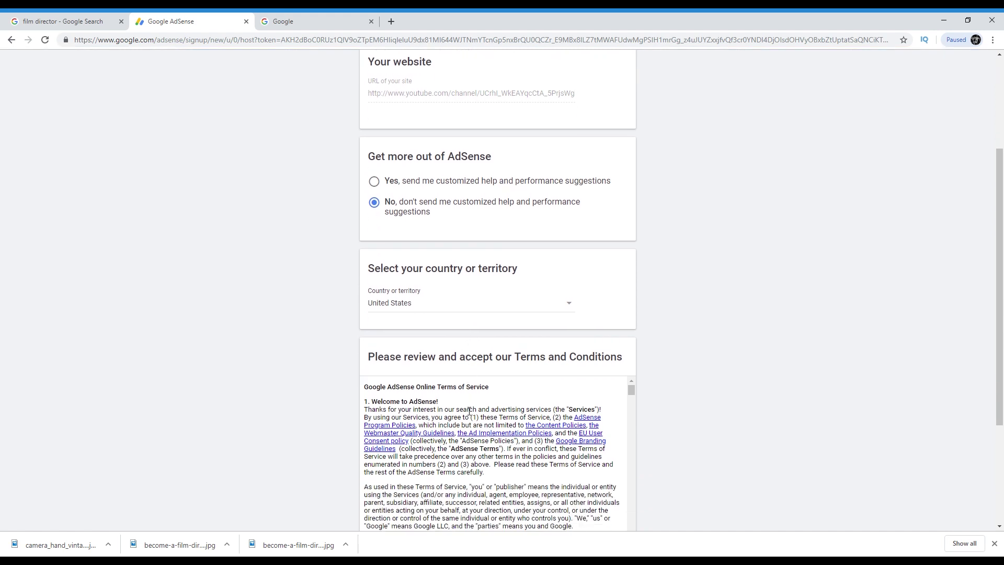
scroll(467, 410, down, 20)
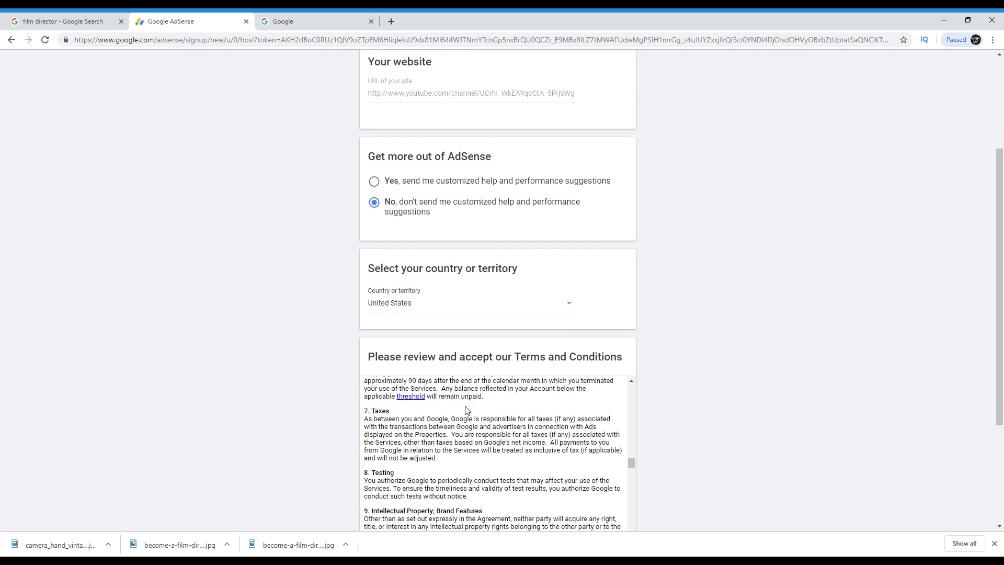
scroll(466, 410, down, 8)
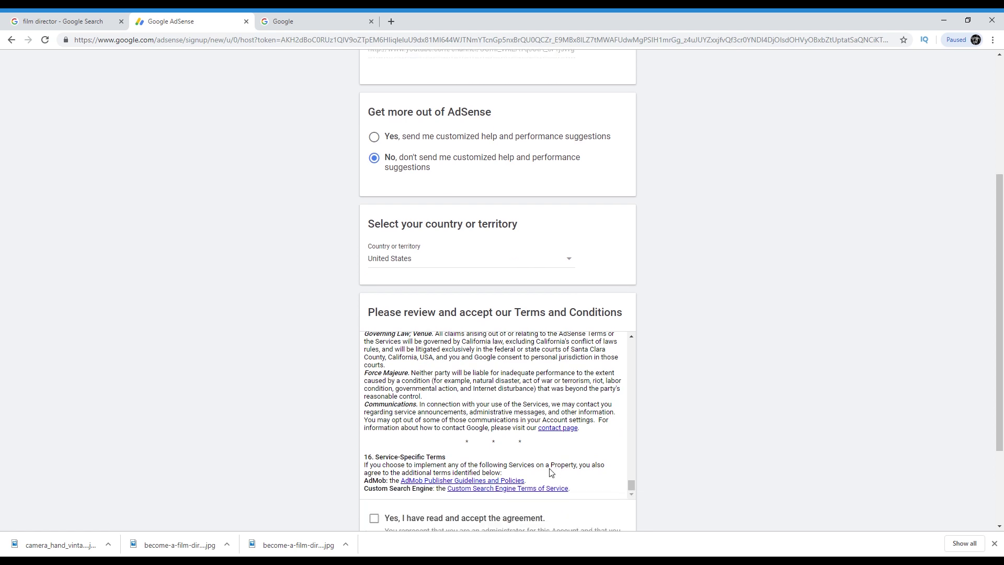
click(374, 394)
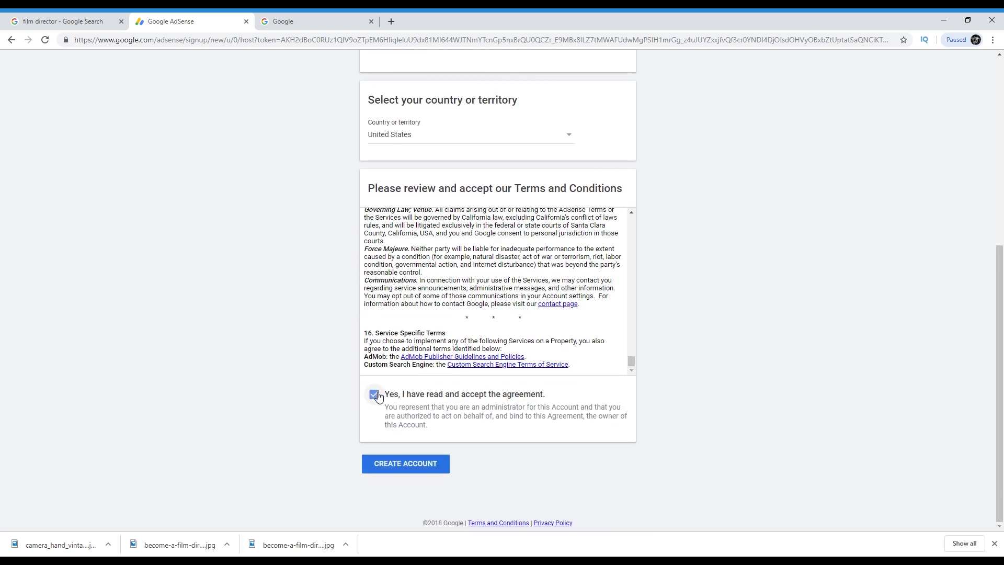
click(395, 472)
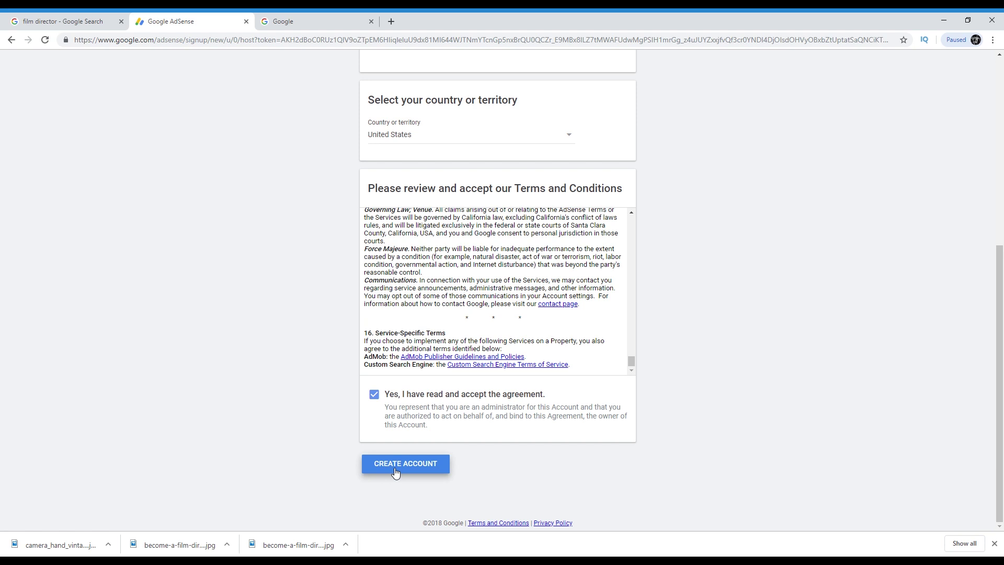
click(396, 472)
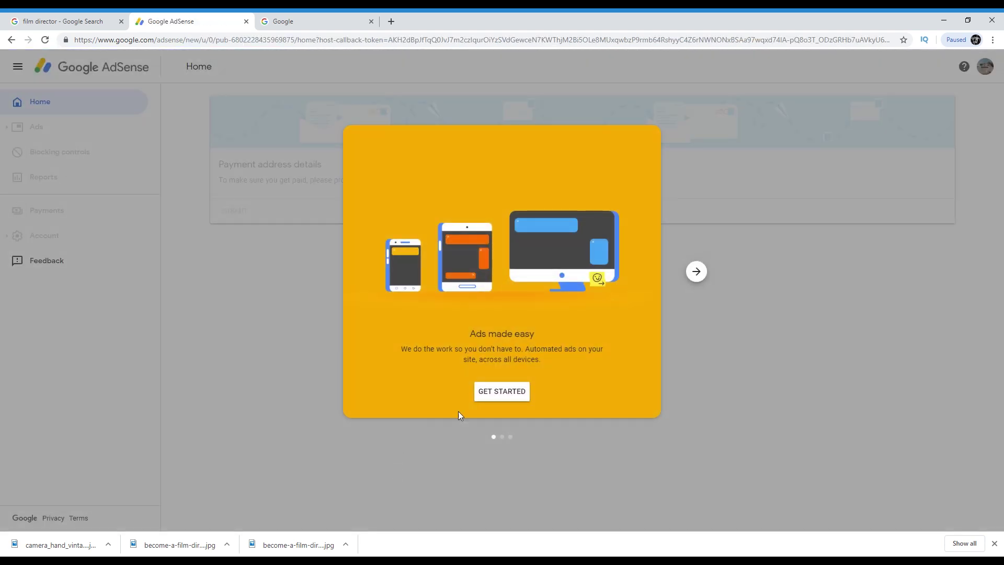
Dismiss the 'Ads made easy' welcome card with GET STARTED
click(508, 399)
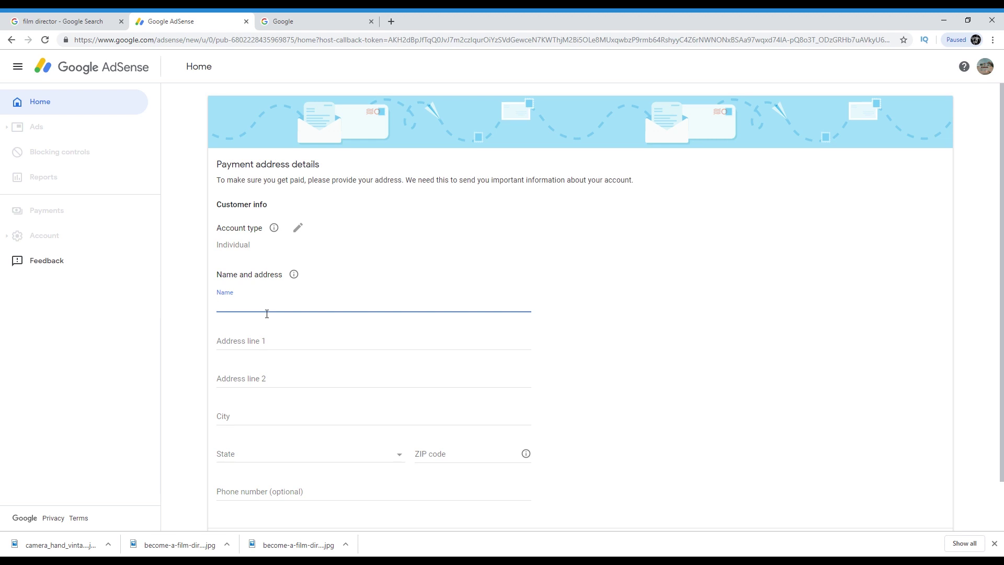
Enter the payee's full name and address in Payment address details and submit them
text(ferd)
key(BackSpace)
key(BackSpace)
key(BackSpace)
key(BackSpace)
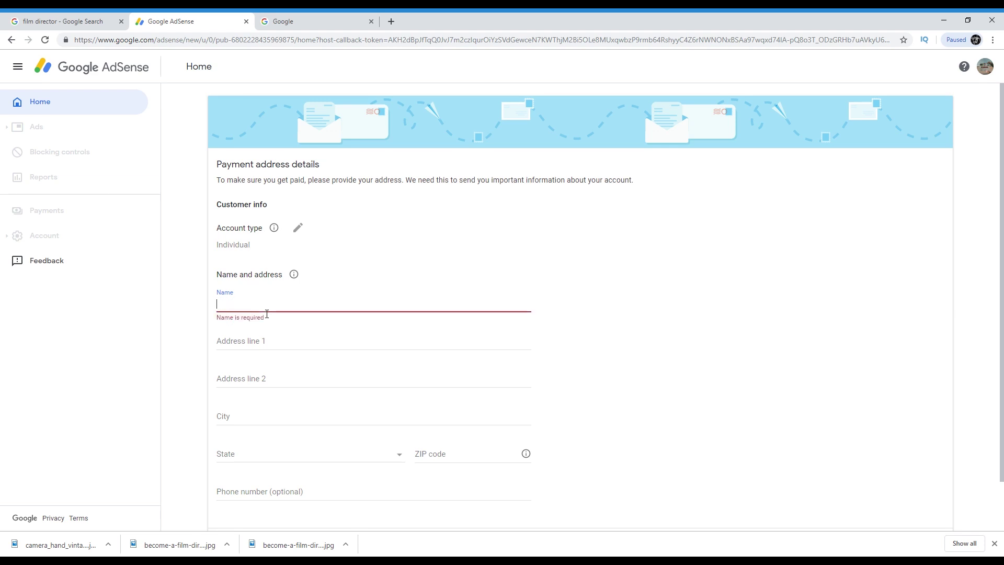
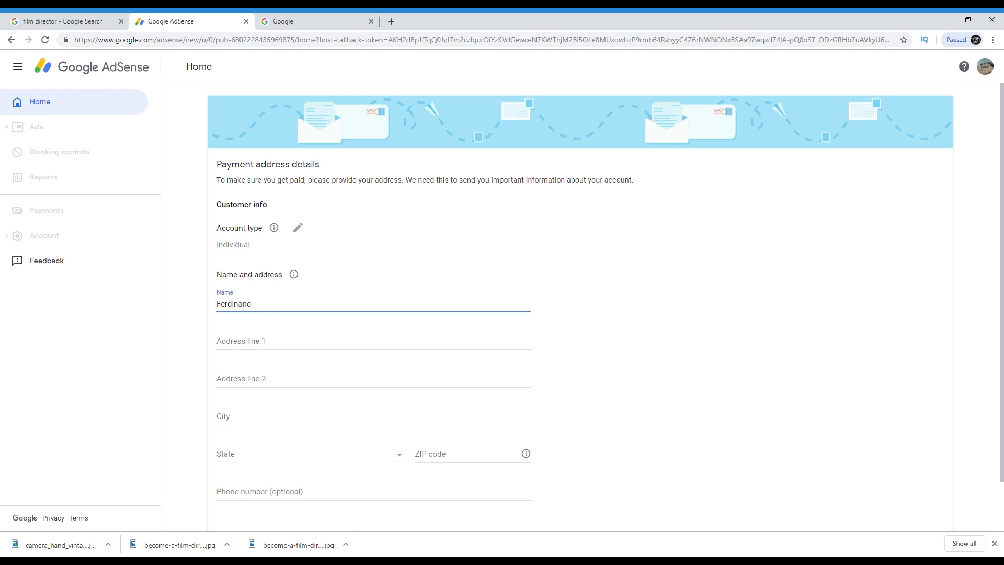
click(261, 348)
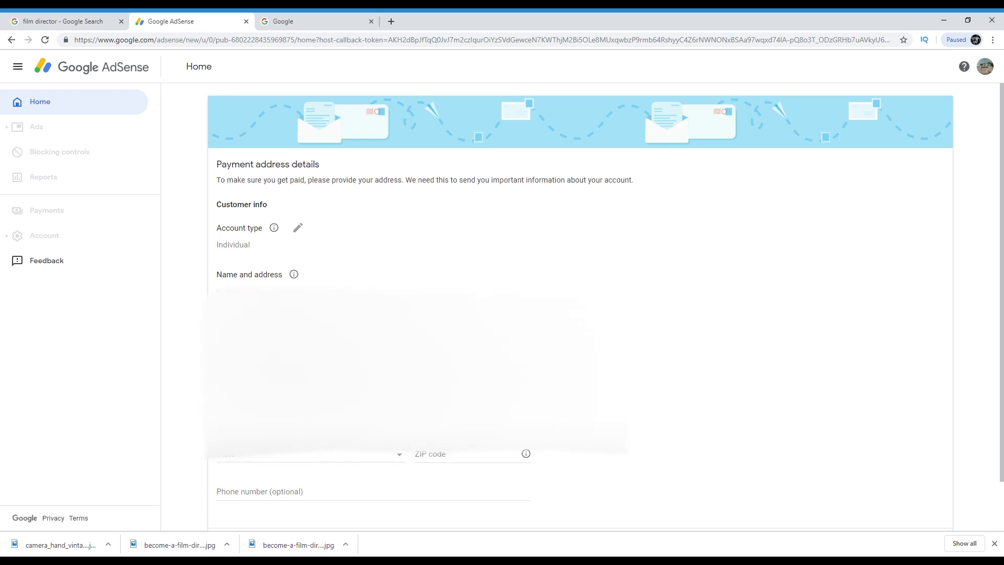
scroll(605, 306, down, 1)
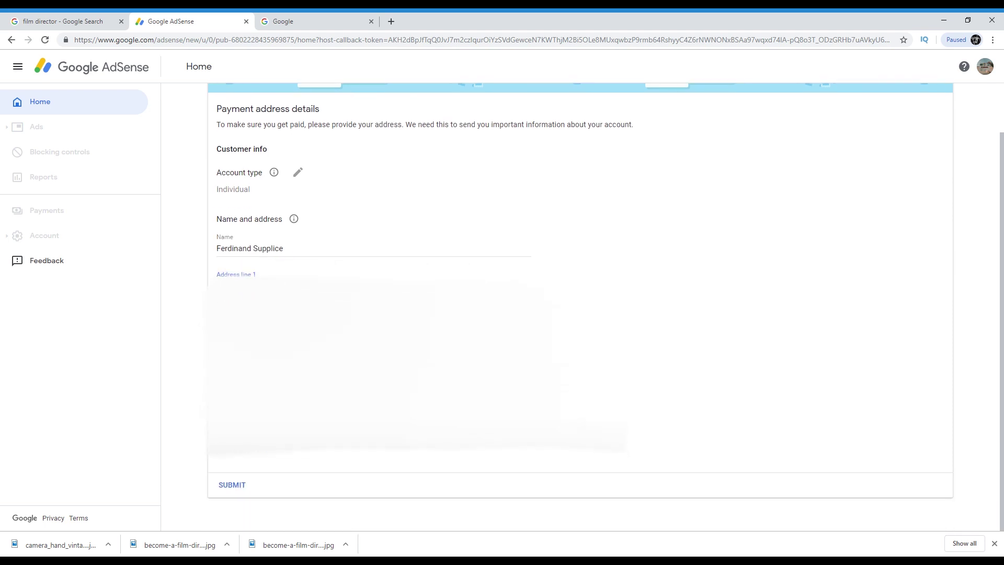
click(432, 438)
key(Tab)
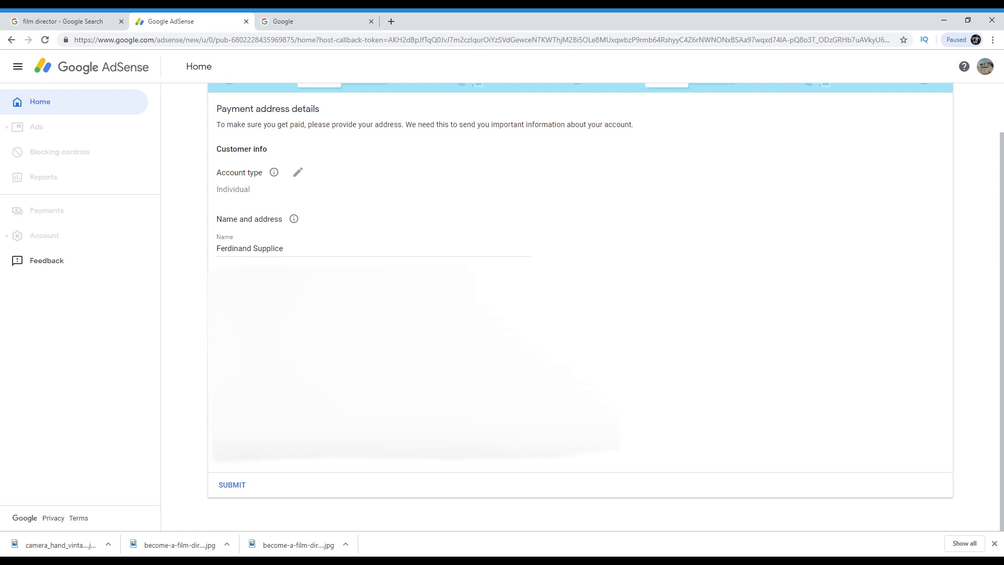
click(237, 485)
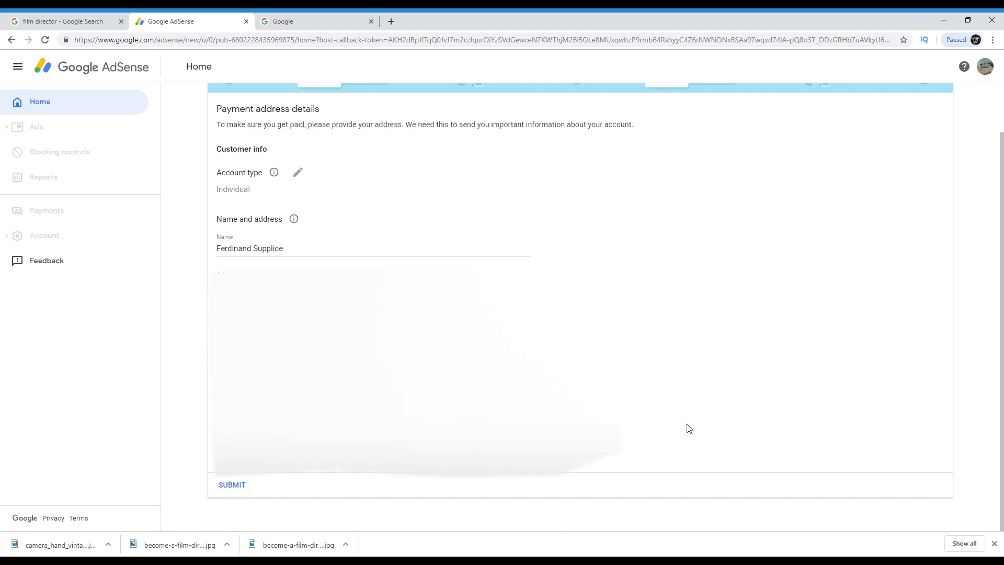
scroll(662, 396, down, 1)
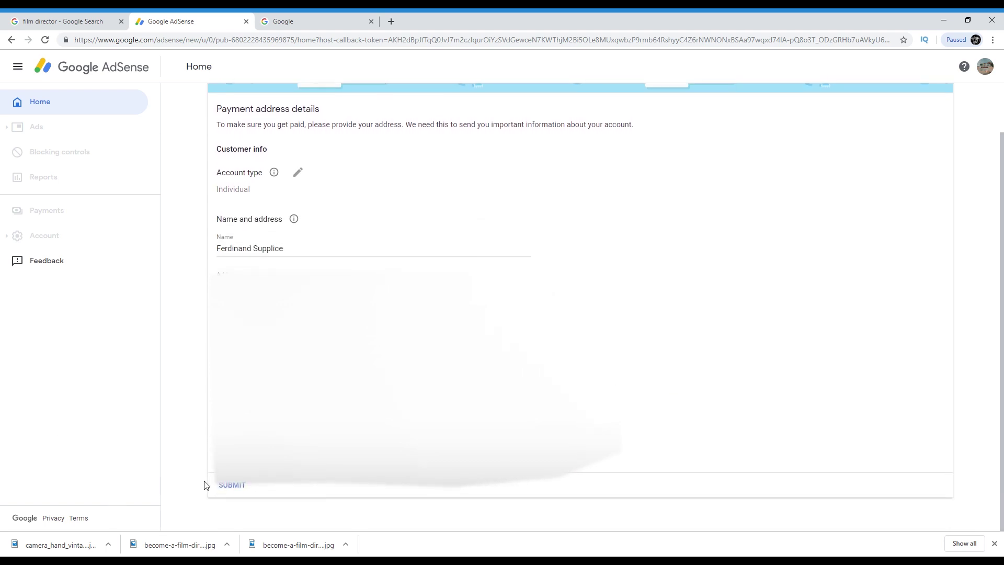
click(236, 487)
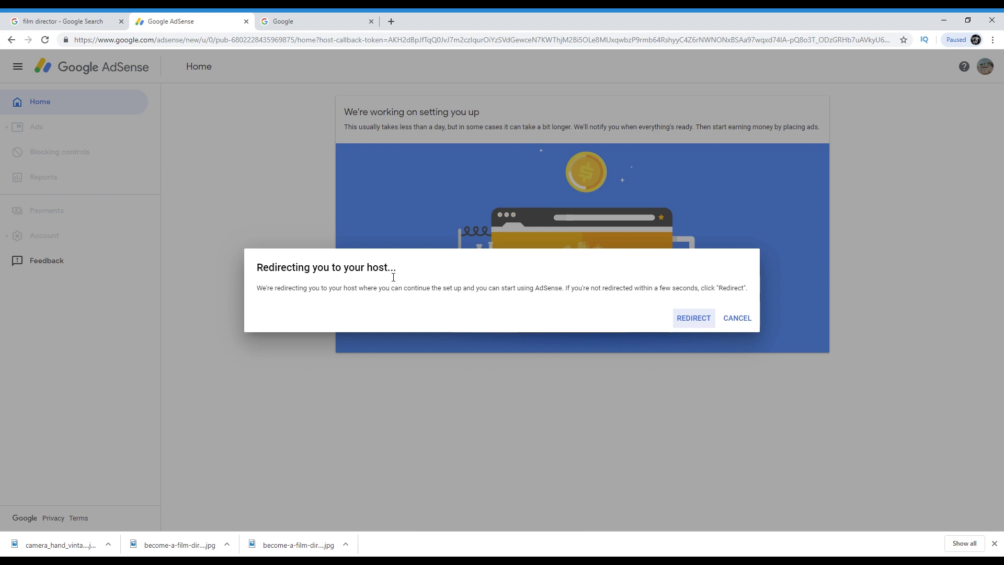
Redirect back to YouTube and check the Monetization page showing AdSense requested
click(700, 320)
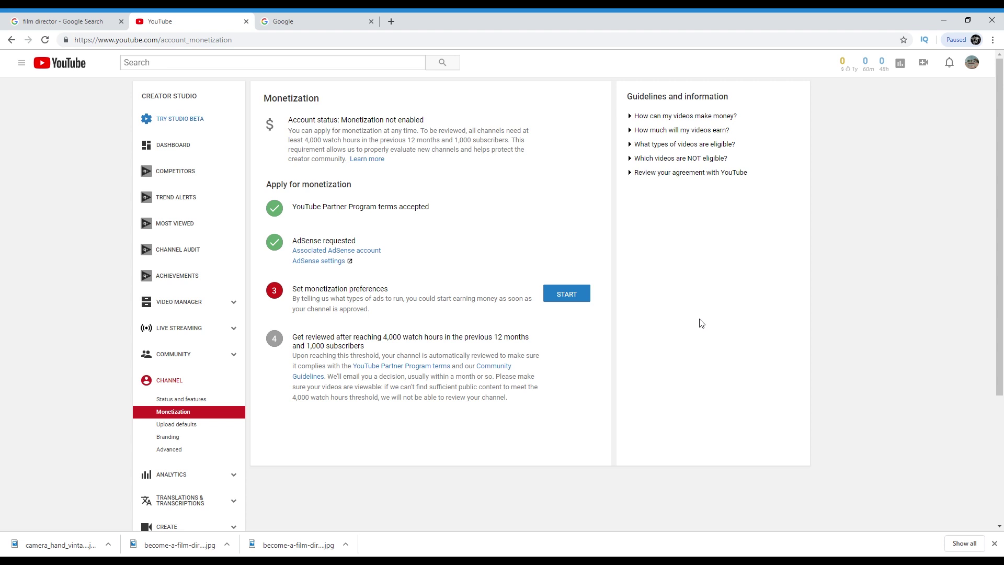
scroll(701, 324, down, 3)
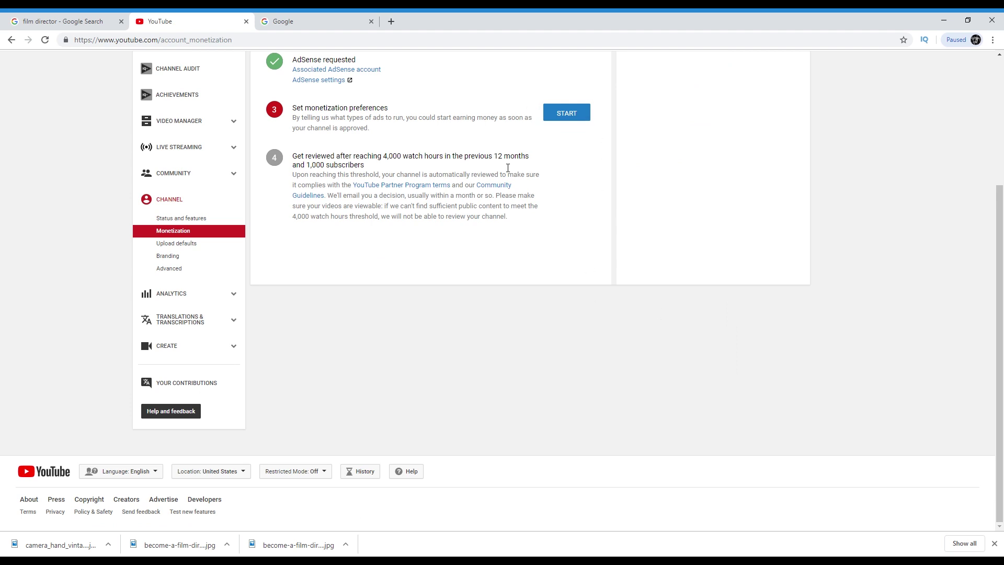
scroll(581, 332, up, 3)
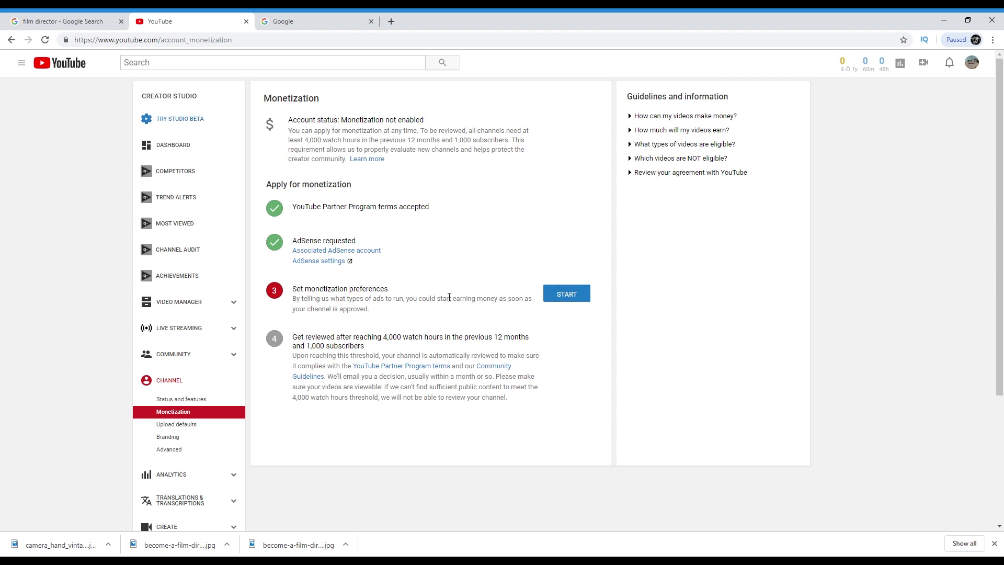
Save the monetization preferences with all ad formats left checked
click(567, 296)
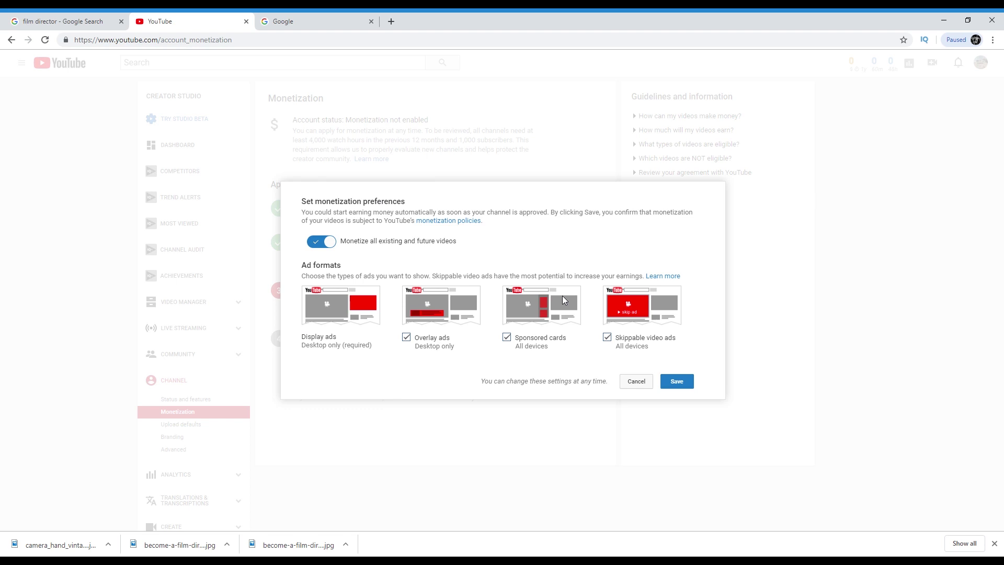
click(673, 385)
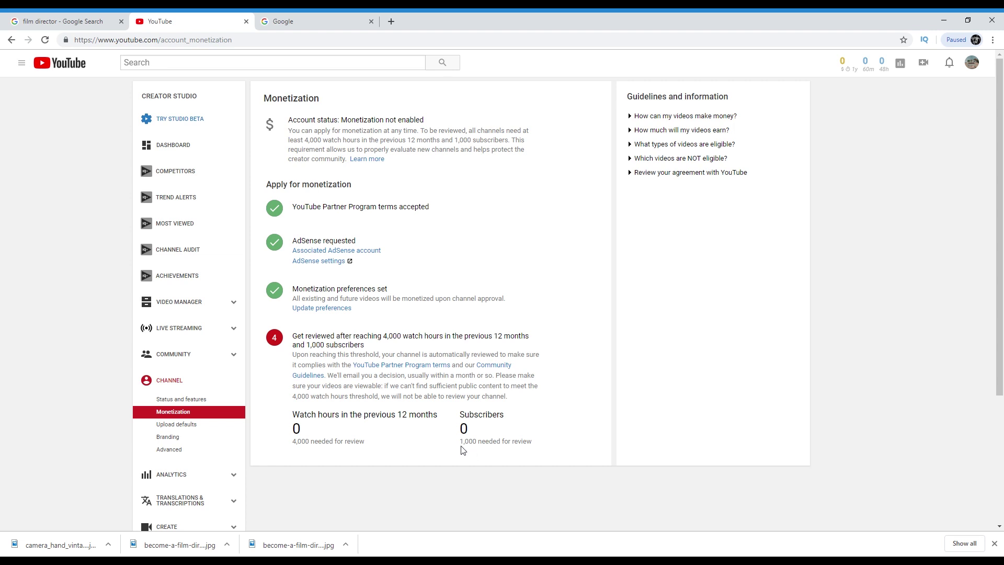
Highlight the review requirements of 4,000 watch hours and 1,000 subscribers and the current counts
drag(461, 448, 553, 446)
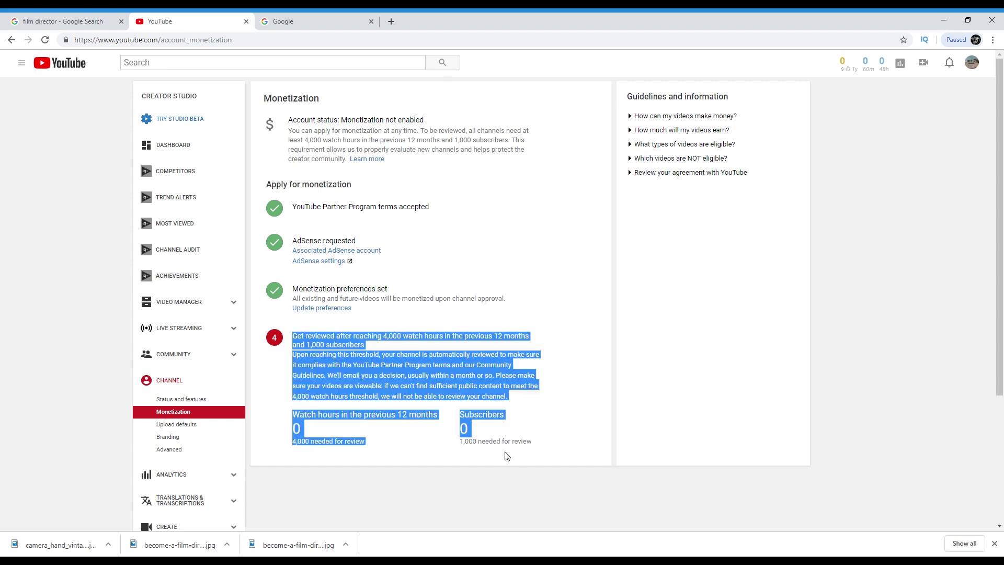
click(575, 425)
drag(463, 443, 535, 443)
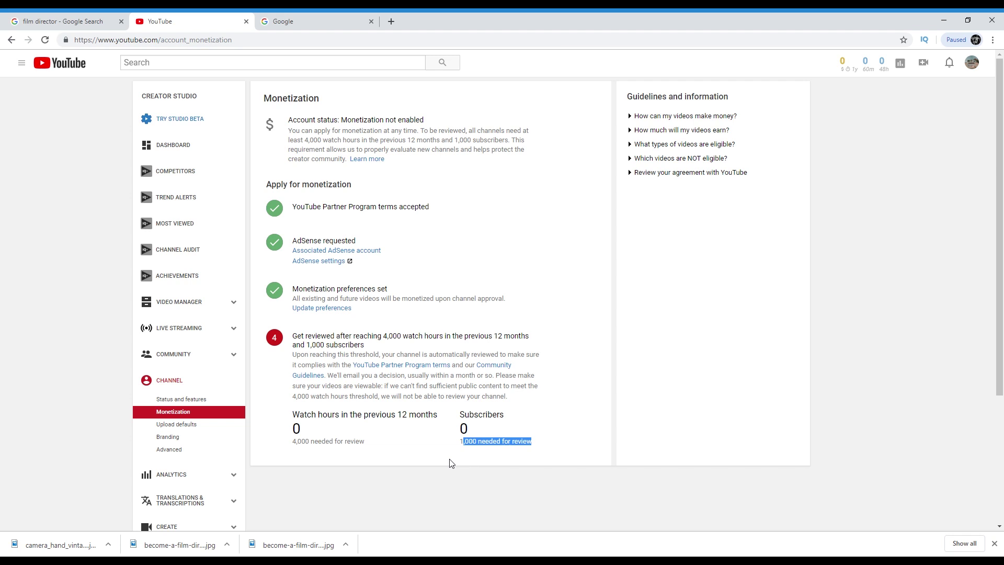
drag(460, 445, 558, 450)
click(558, 450)
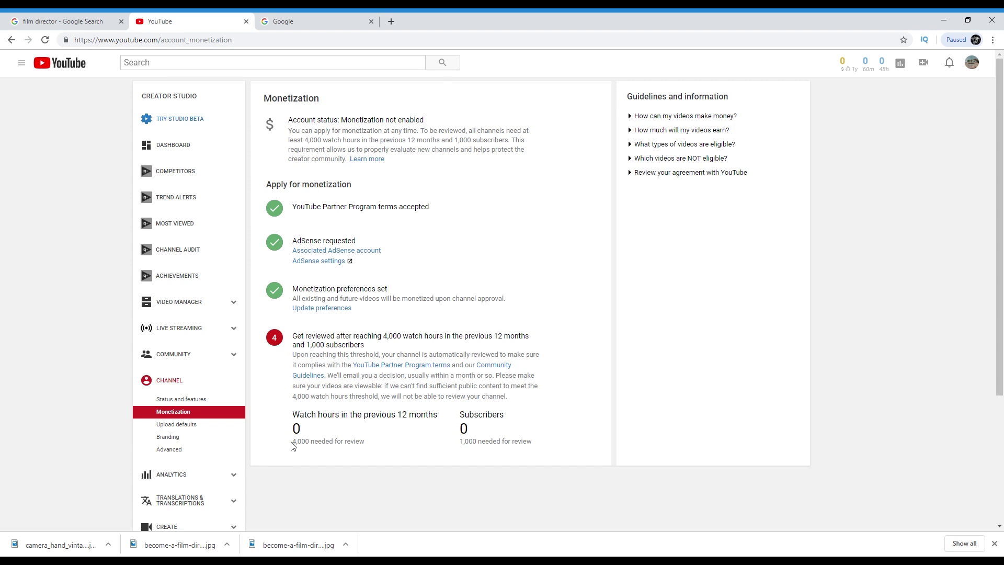
drag(293, 446, 370, 442)
click(381, 465)
drag(297, 446, 370, 441)
click(371, 442)
drag(460, 444, 540, 448)
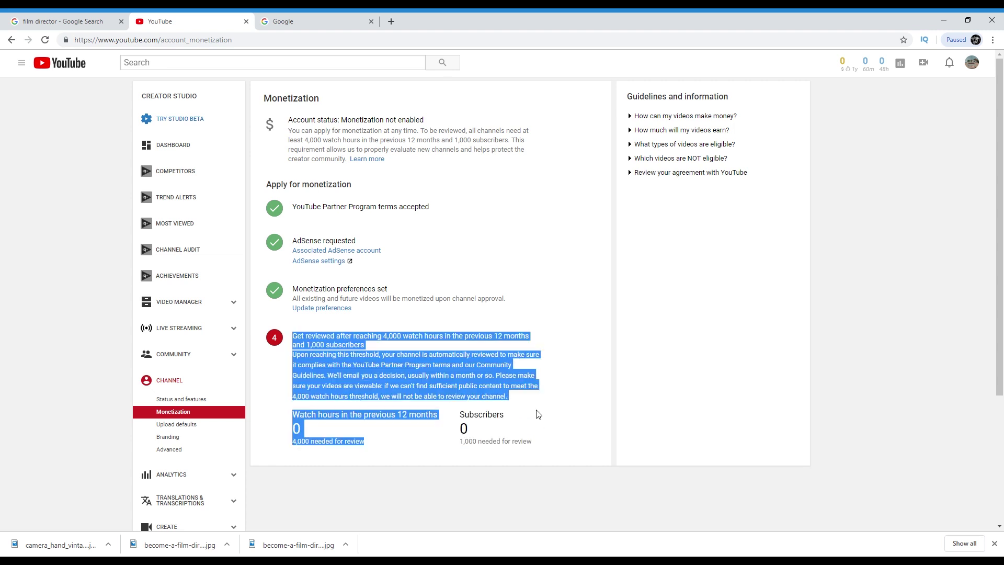
click(528, 427)
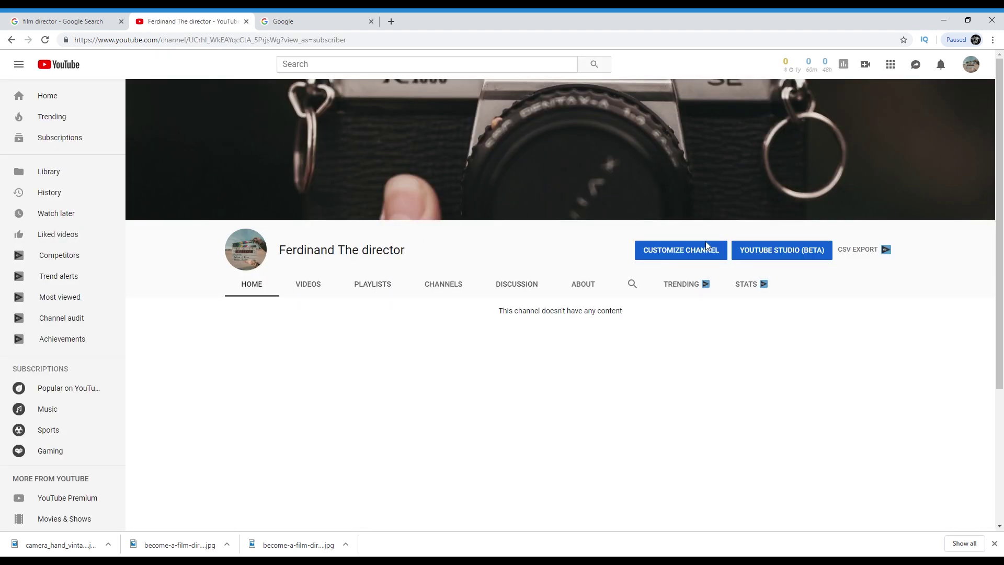
click(579, 285)
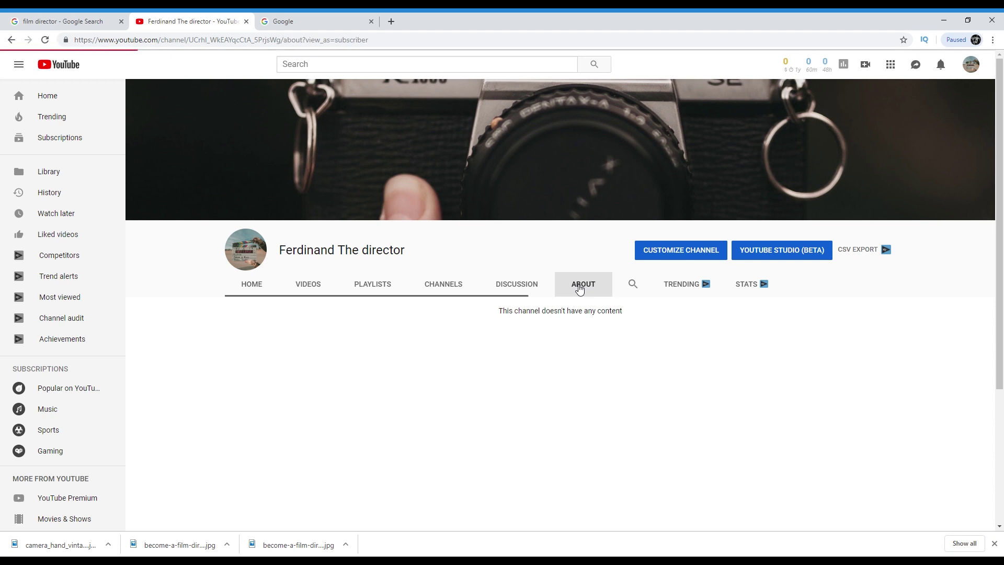
click(518, 289)
click(435, 291)
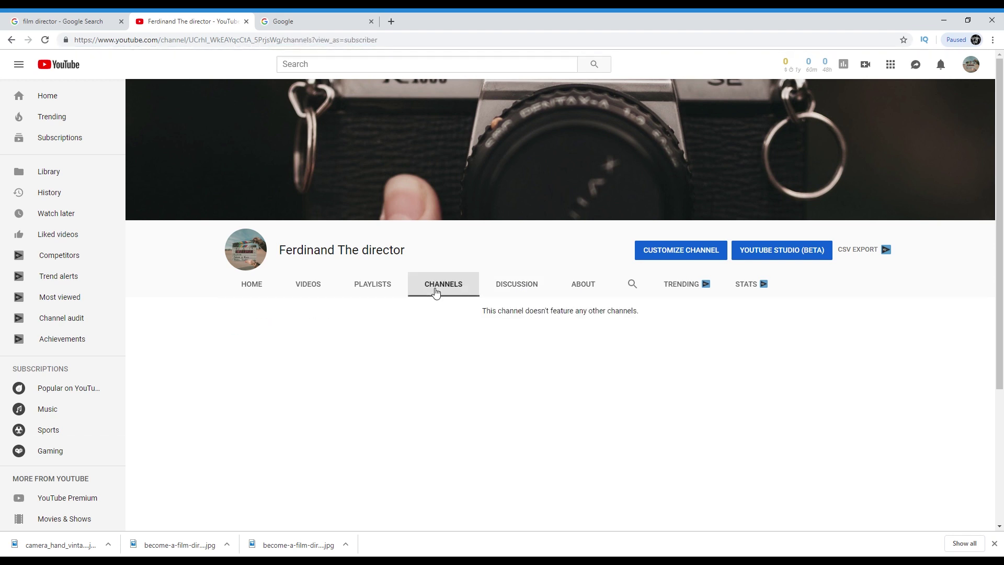
click(259, 286)
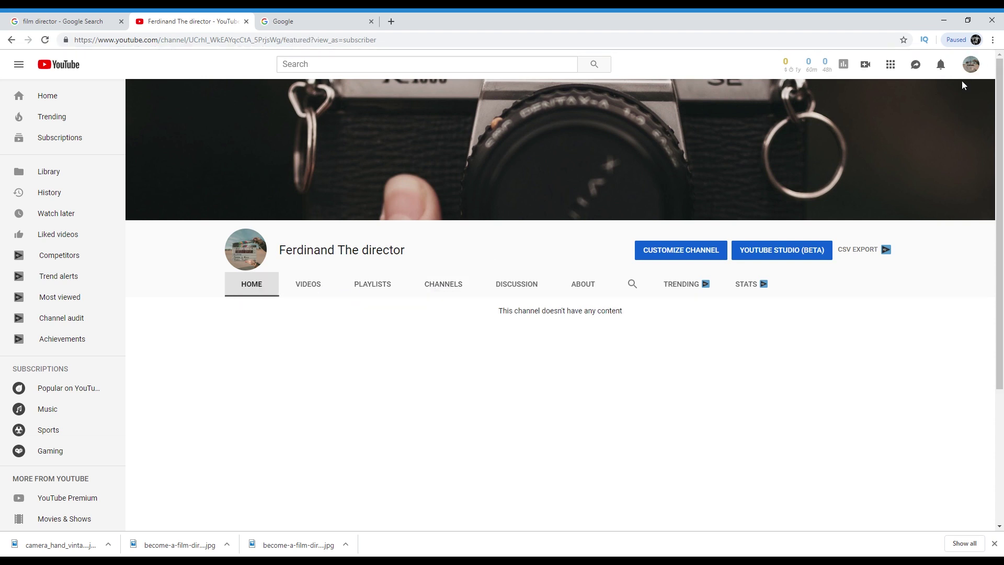
Choose to add another account from the YouTube account switcher
click(971, 65)
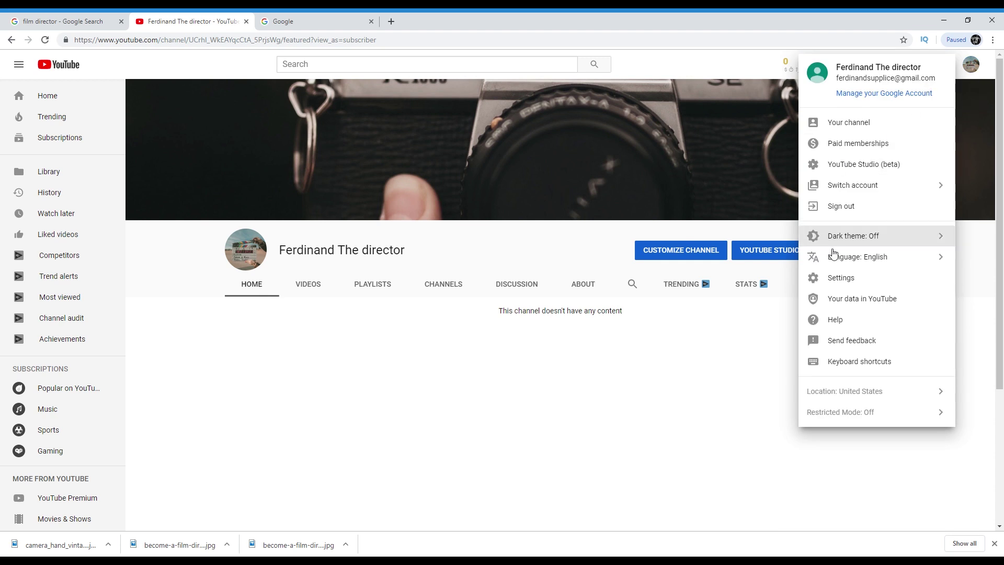
click(847, 185)
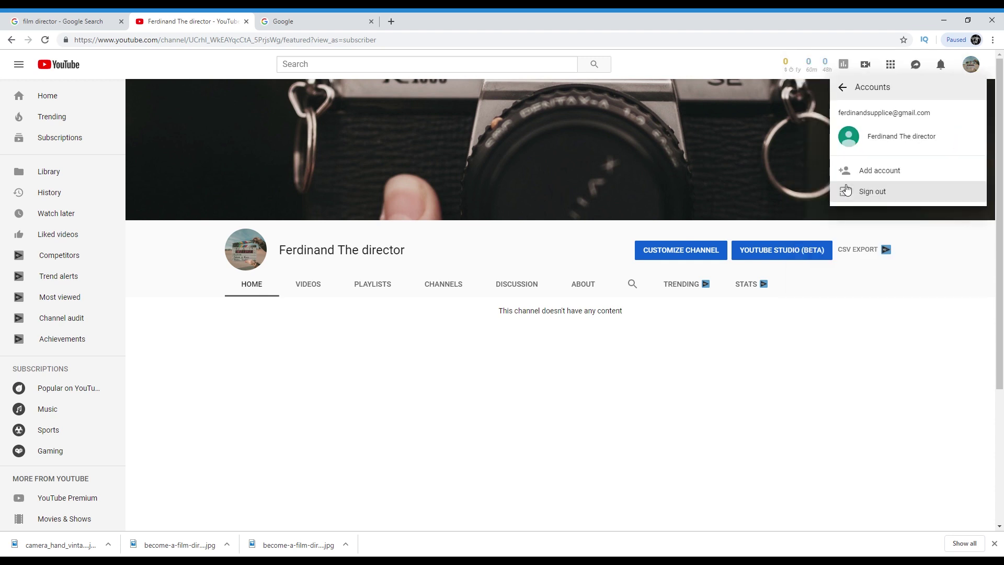
click(897, 180)
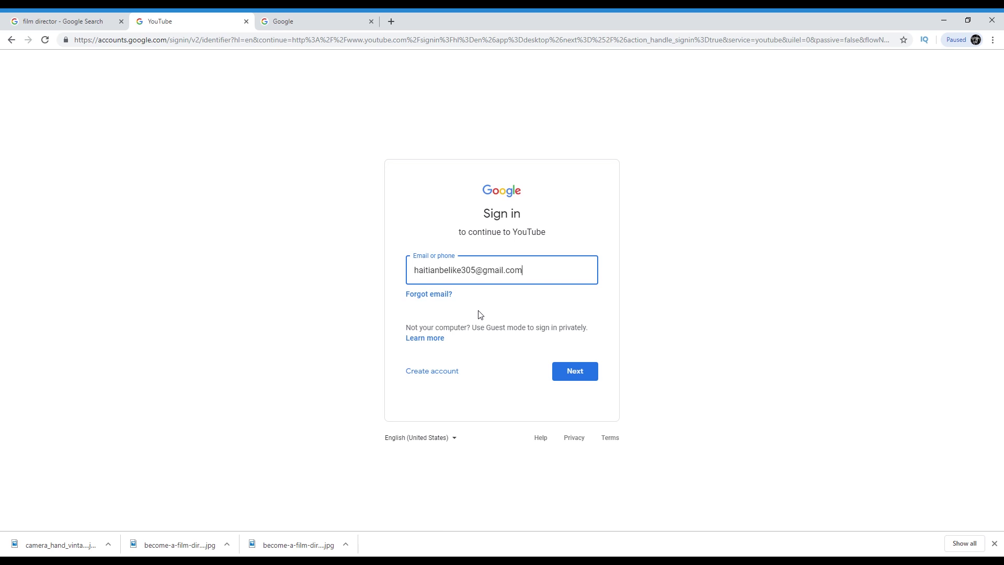
Sign in to the Haitianbelike account, re-entering the password after one rejection
click(574, 378)
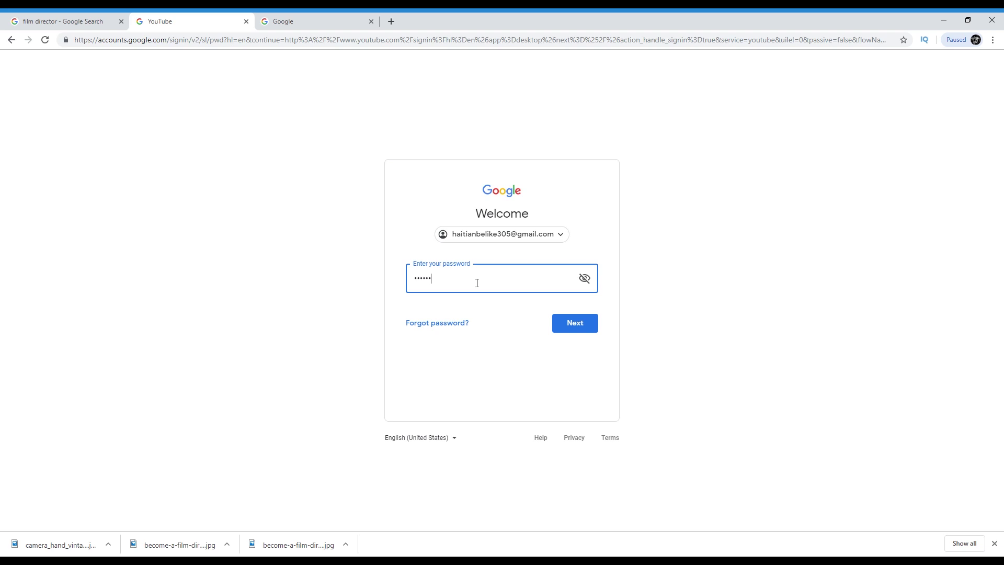
key(Return)
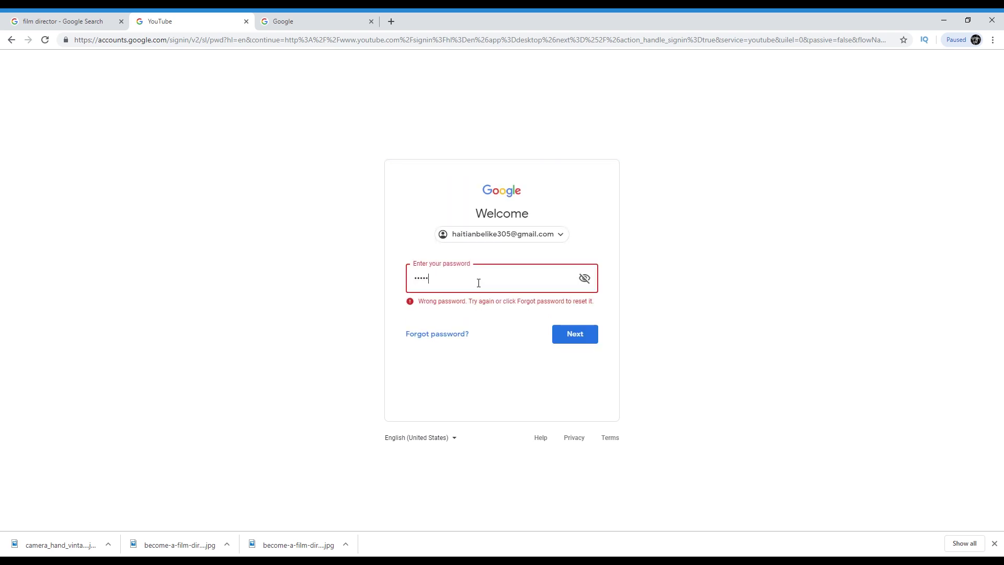
key(Return)
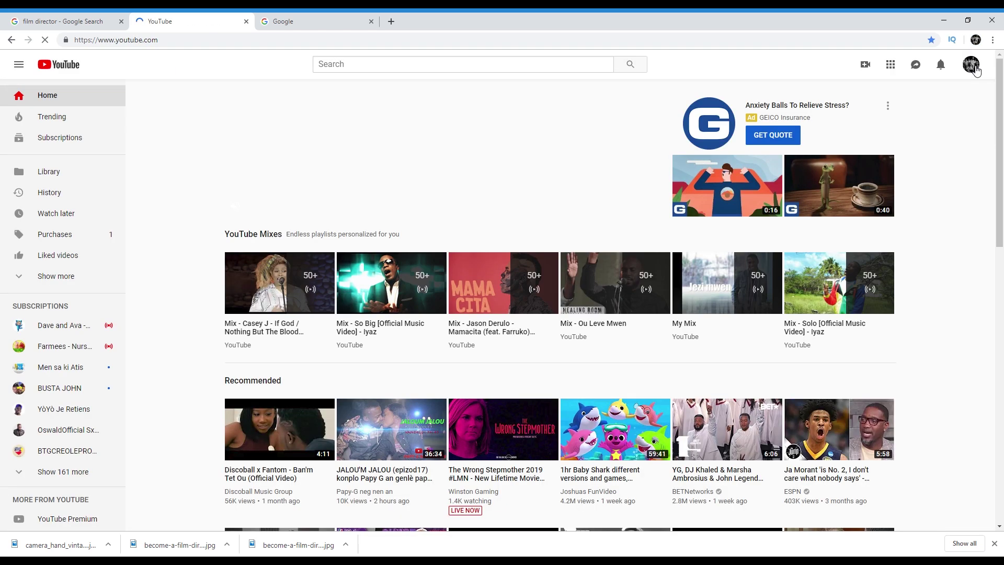
click(977, 70)
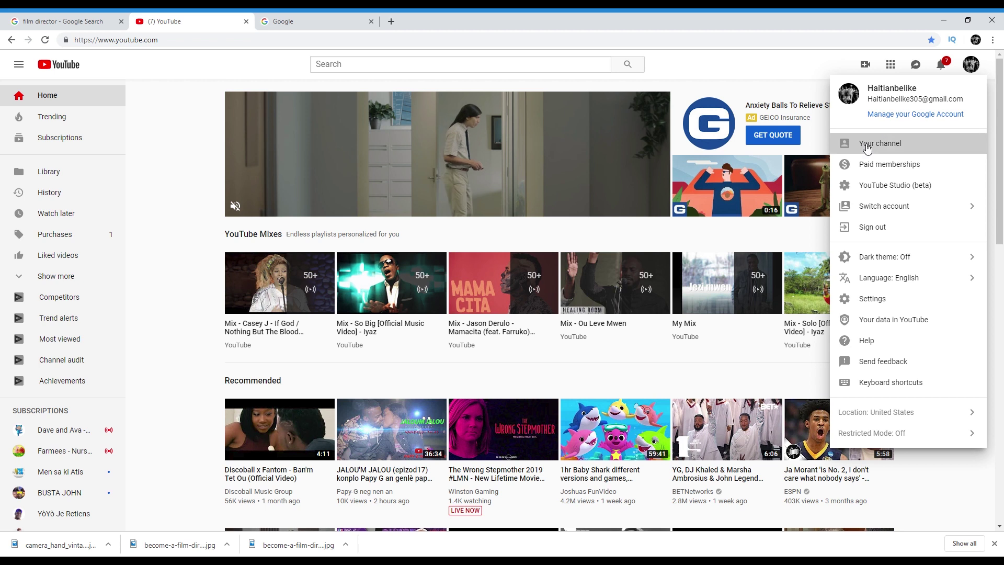
Open the Haitianbelike channel and browse its uploaded videos
click(851, 140)
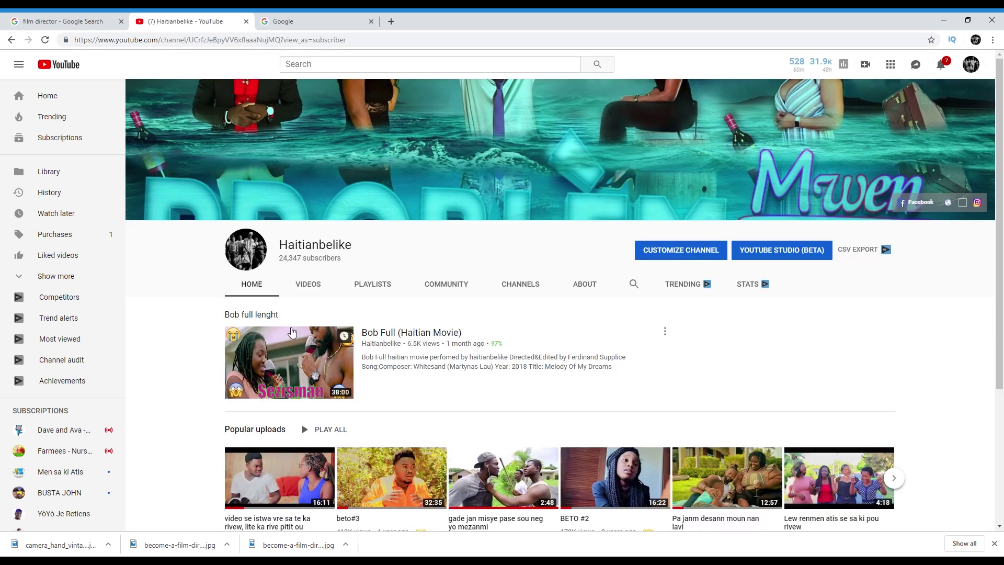
scroll(464, 388, down, 4)
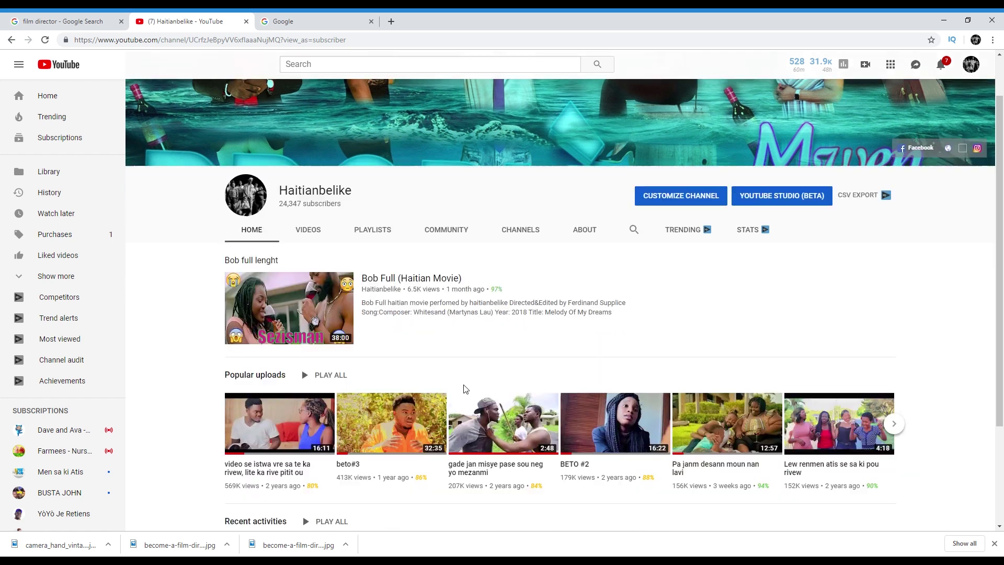
scroll(875, 394, up, 4)
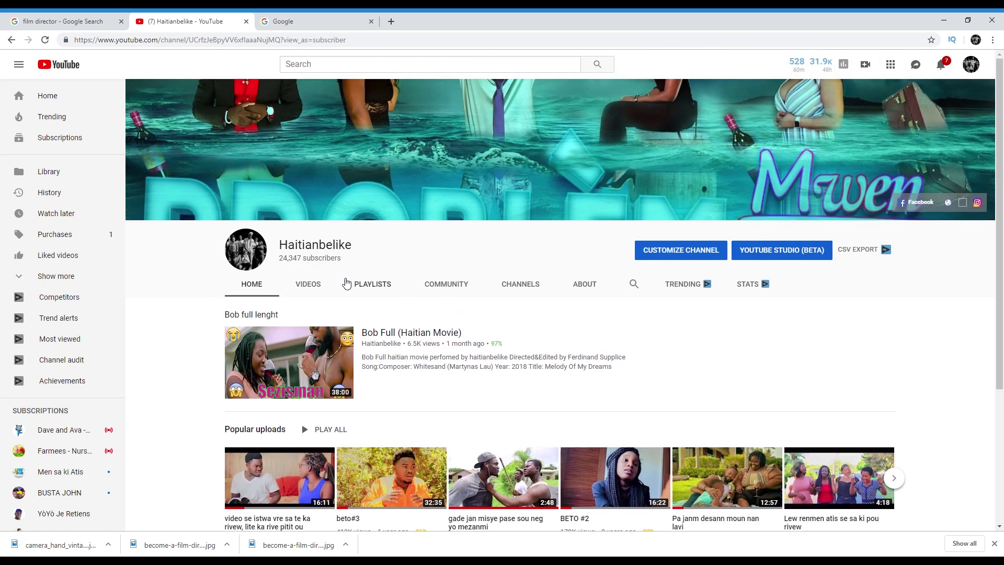
click(306, 291)
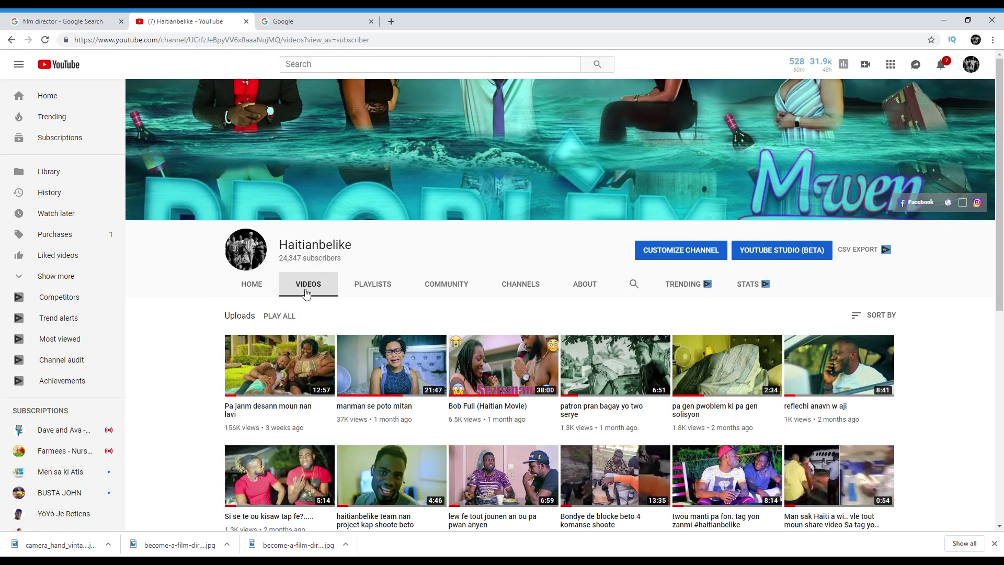
scroll(813, 403, down, 4)
scroll(814, 404, down, 15)
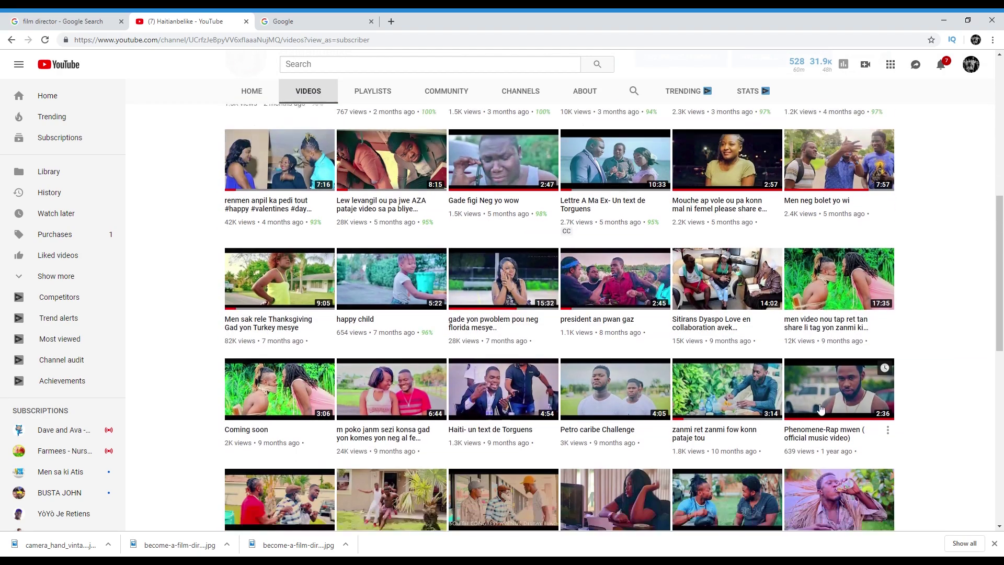
scroll(821, 409, up, 20)
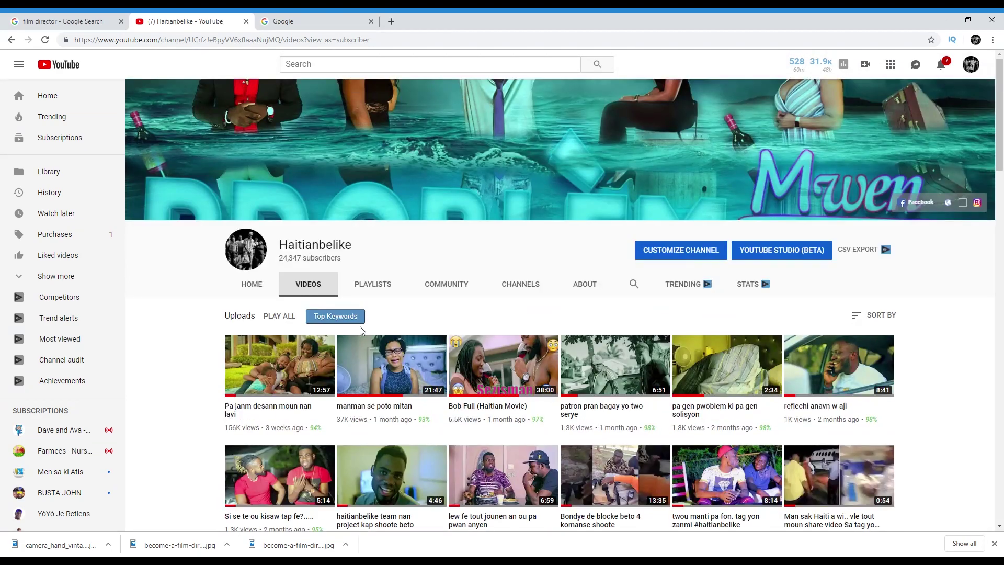
View the channel's playlists, community posts, featured channels and About stats
click(368, 285)
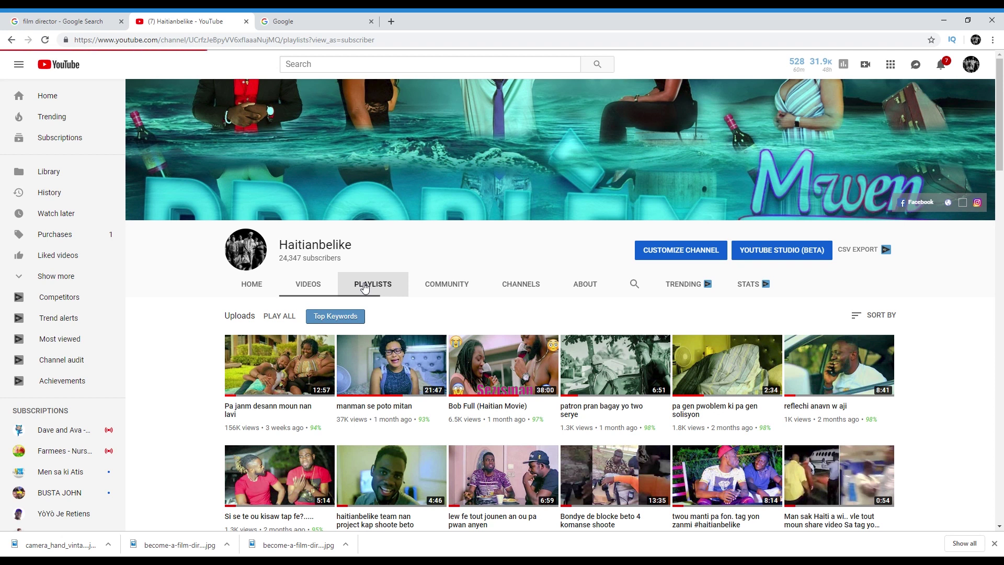
click(443, 289)
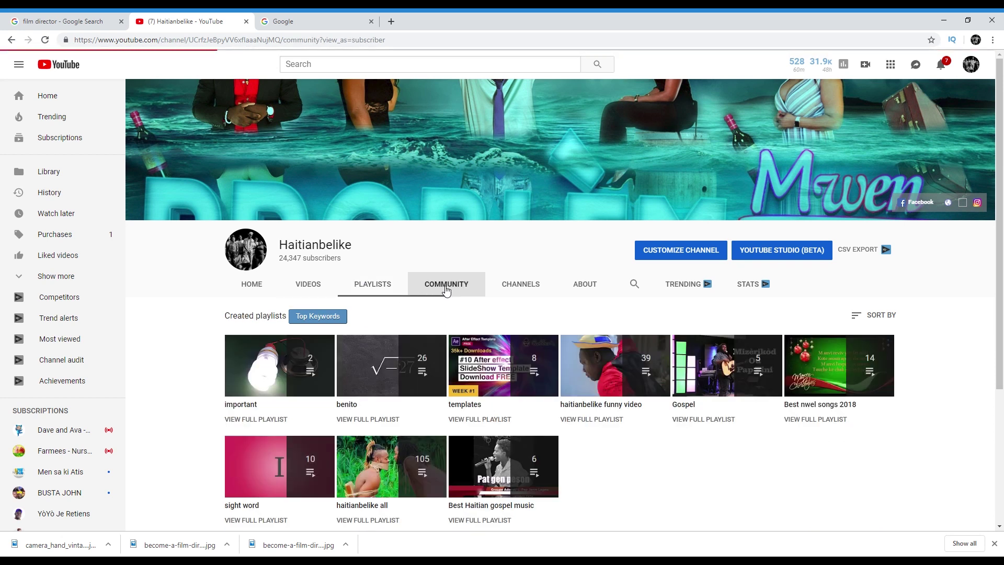
scroll(421, 460, down, 17)
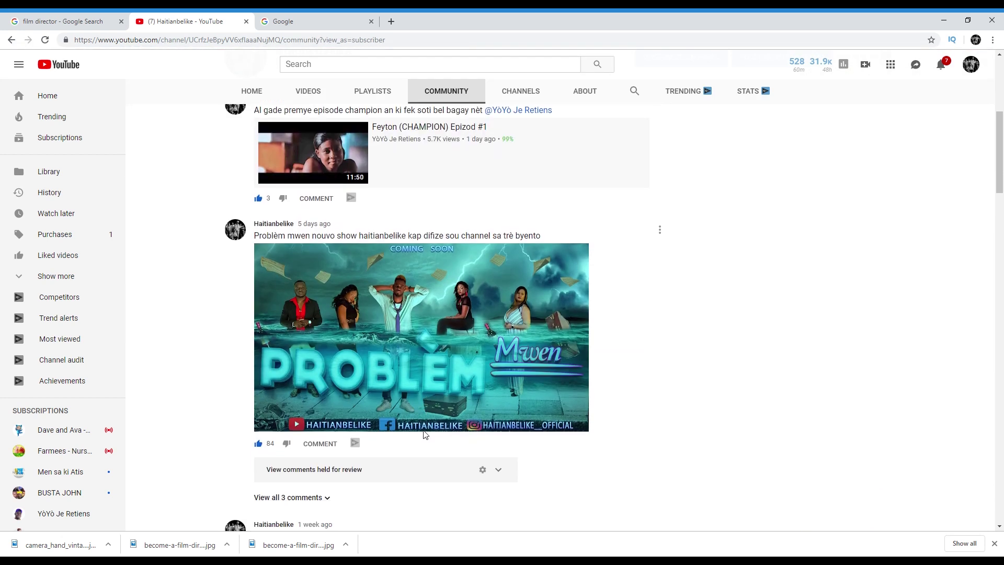
scroll(354, 284, down, 12)
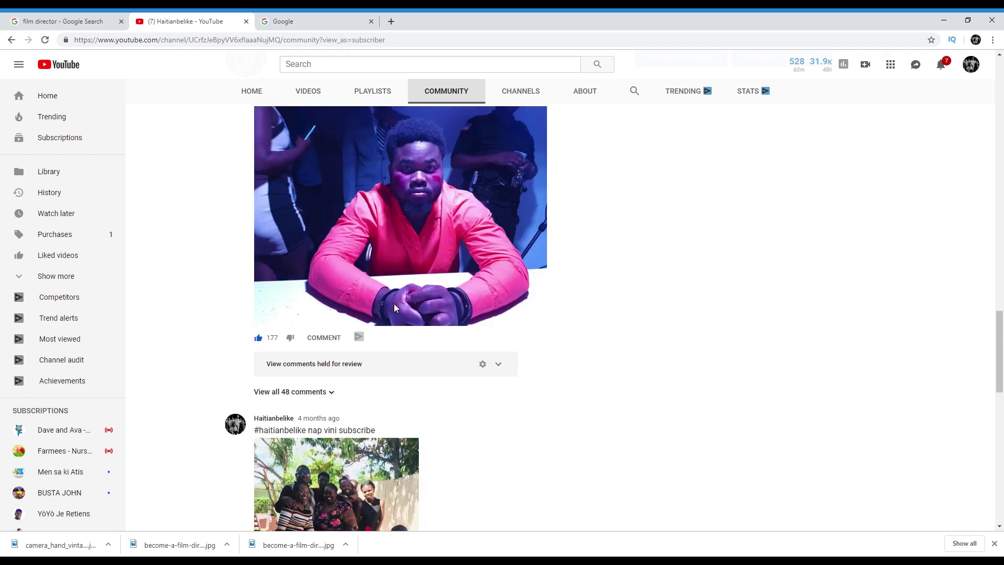
click(521, 98)
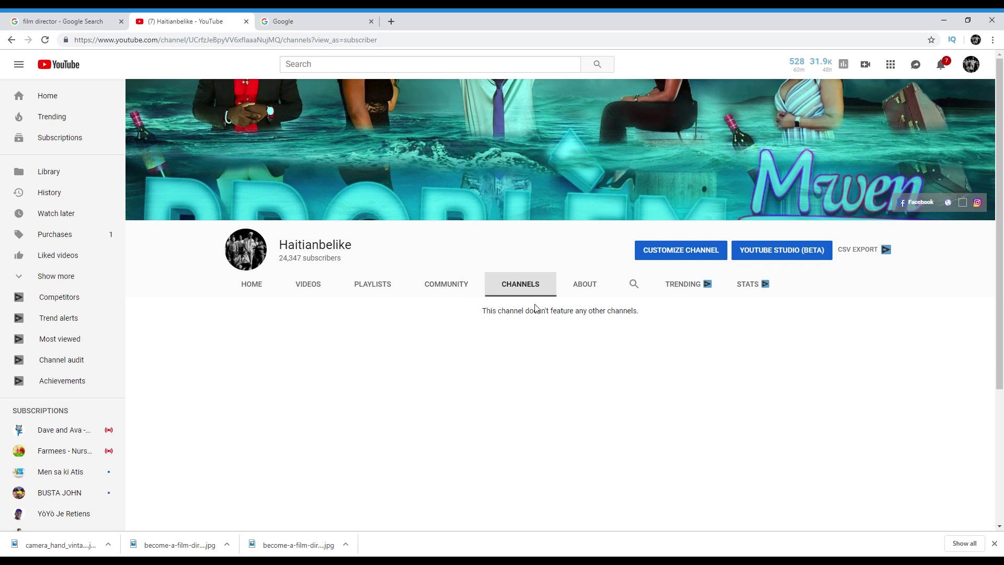
click(581, 286)
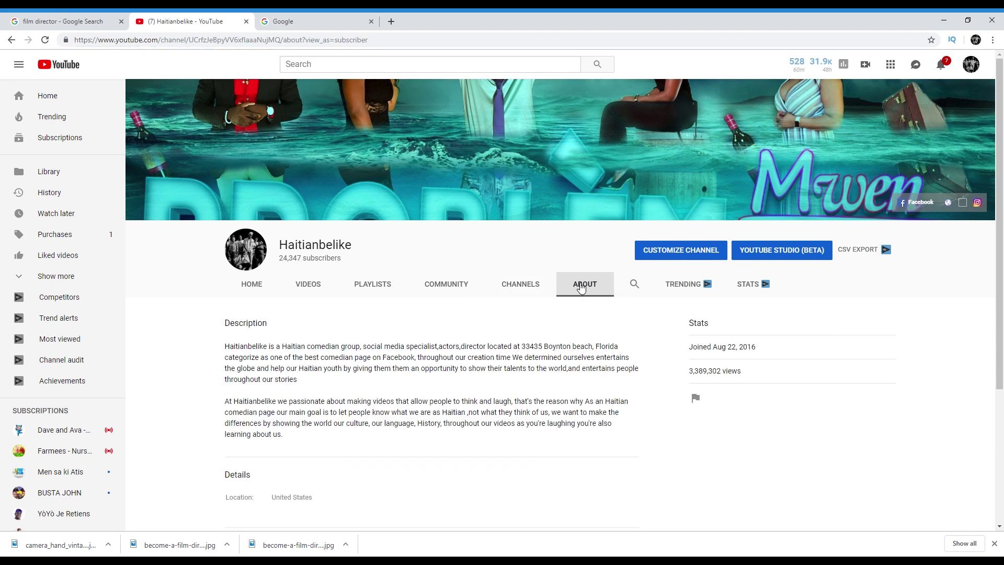
Open the channel's Facebook link from the About page Links in a new tab
scroll(267, 273, down, 2)
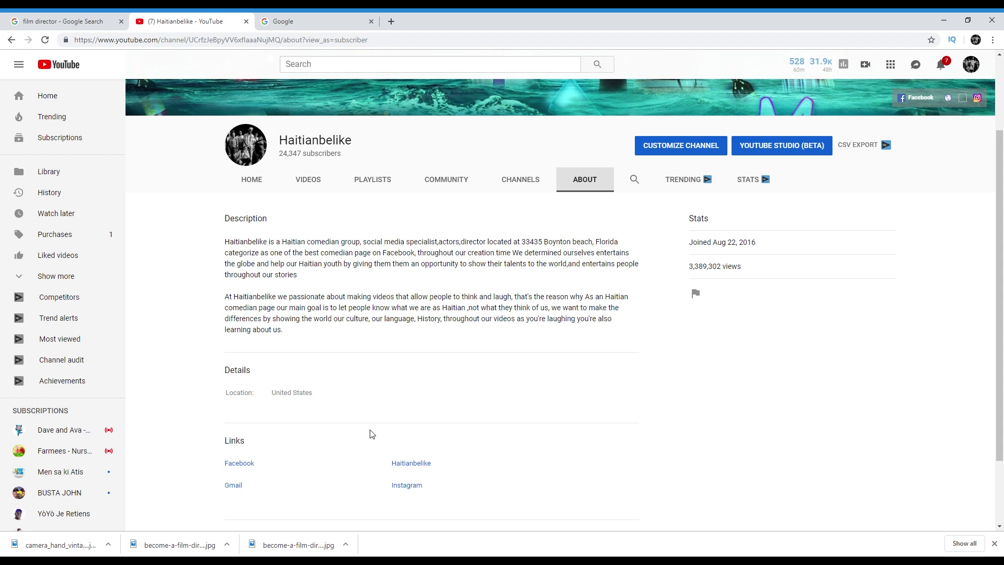
scroll(371, 434, down, 2)
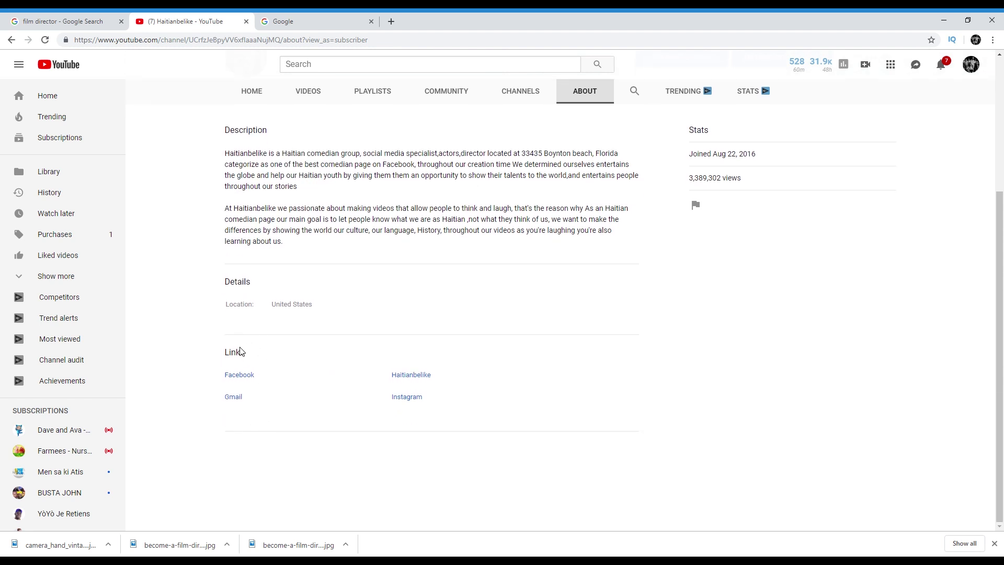
drag(230, 356, 291, 359)
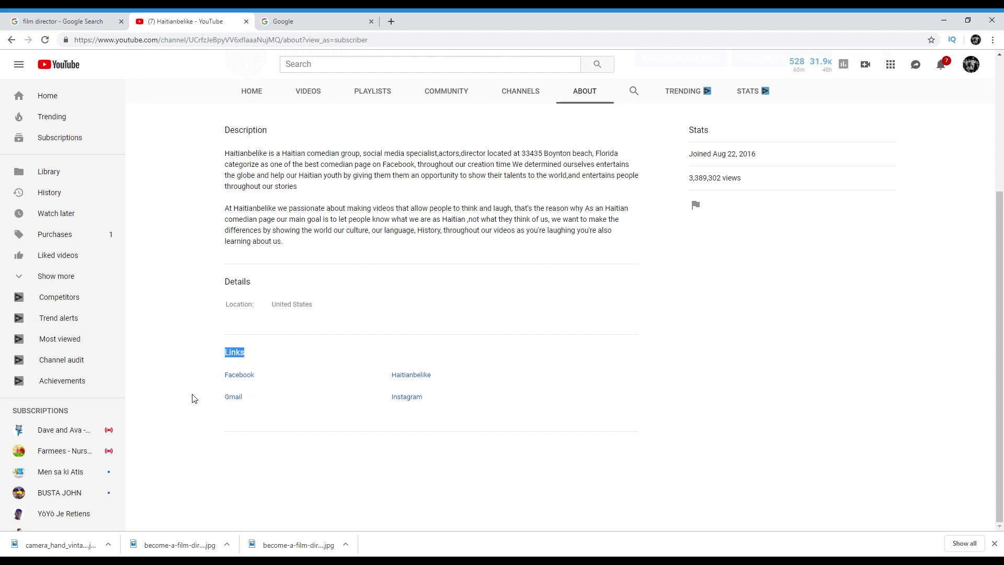
click(243, 380)
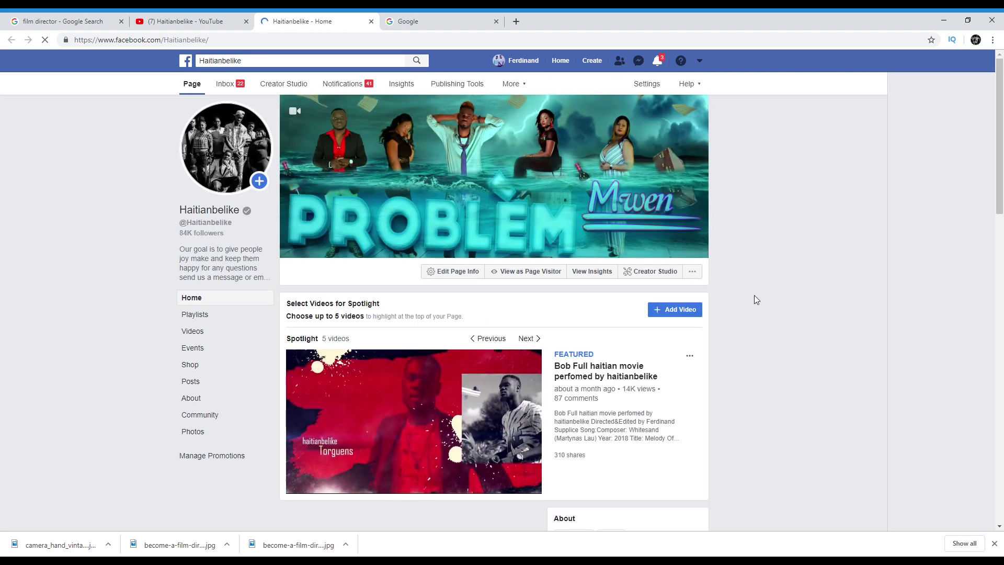
click(179, 22)
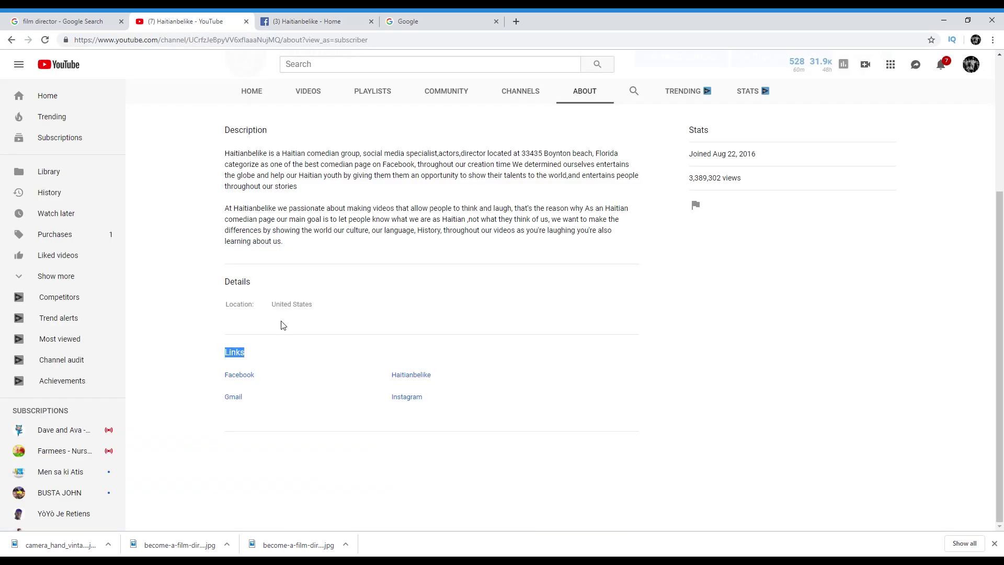
Check and close the channel's Instagram profile, then open its Gmail link
click(407, 397)
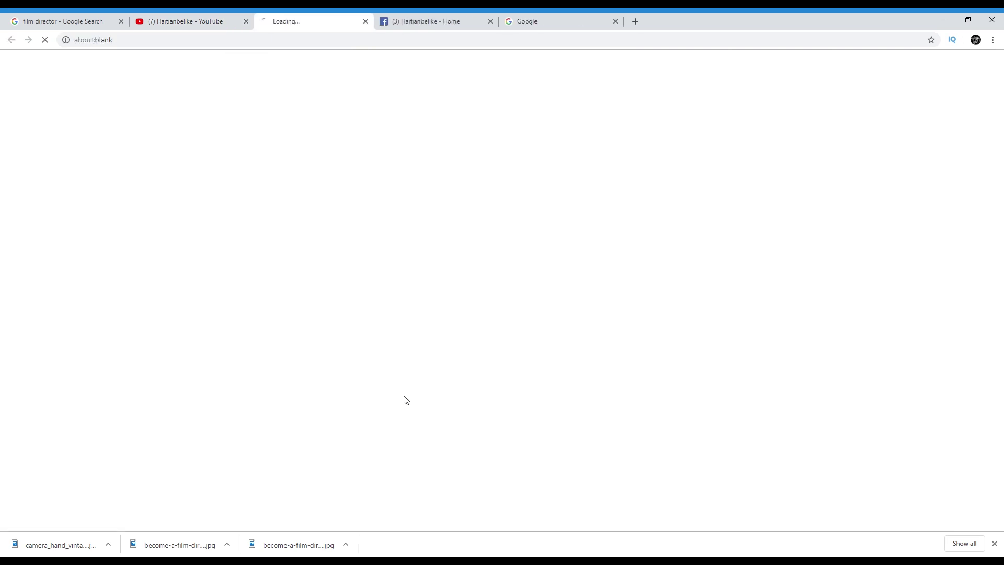
click(709, 74)
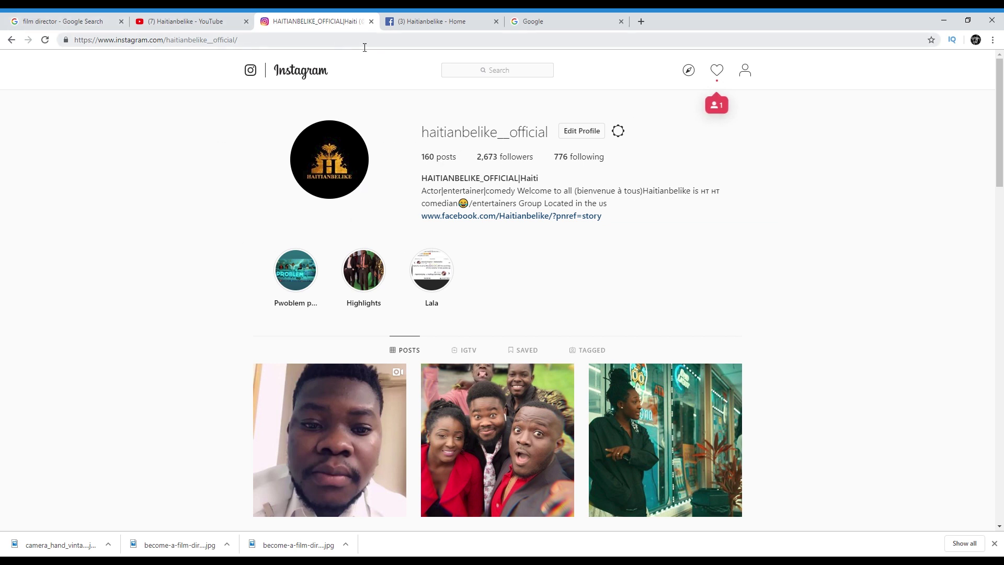
click(370, 20)
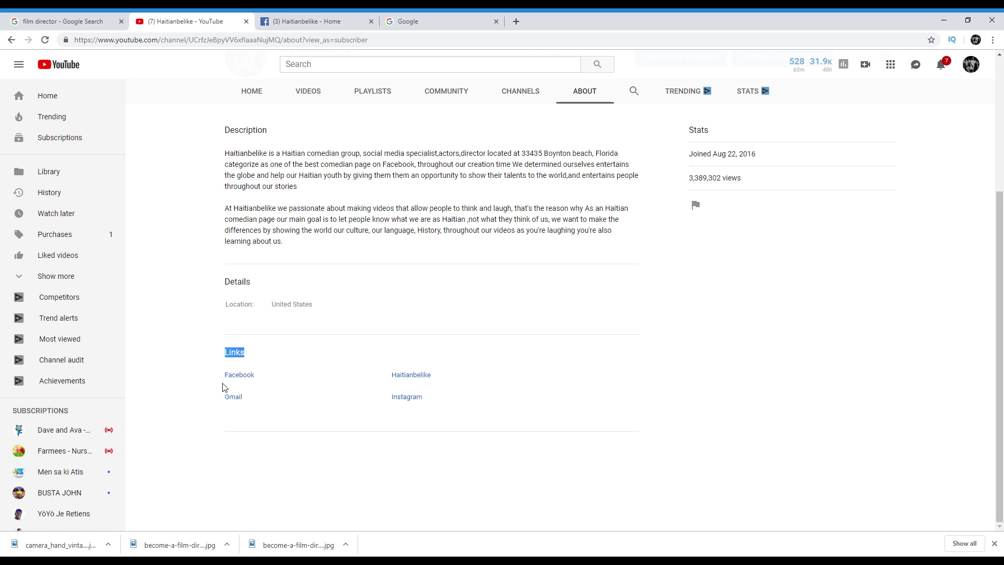
click(235, 397)
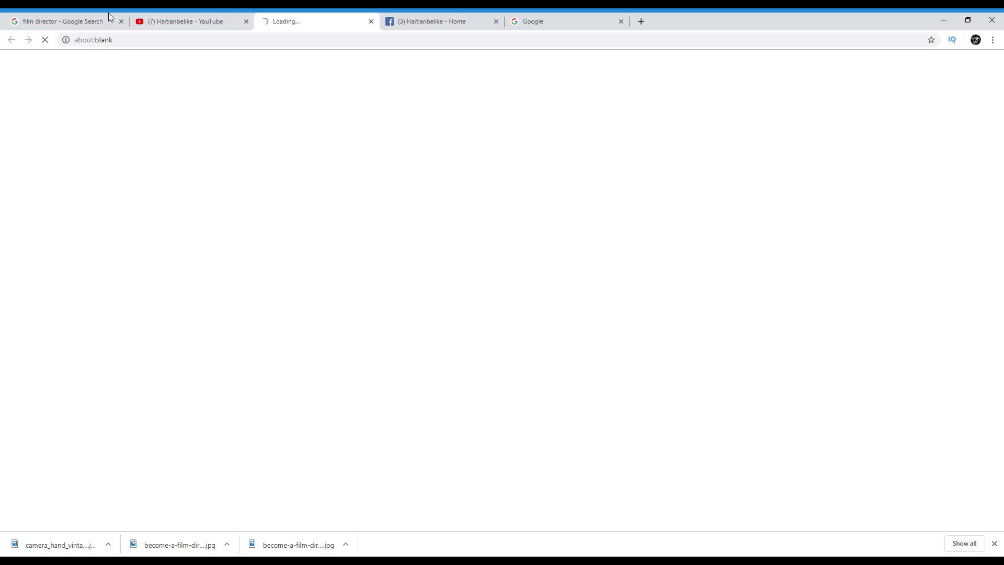
click(168, 21)
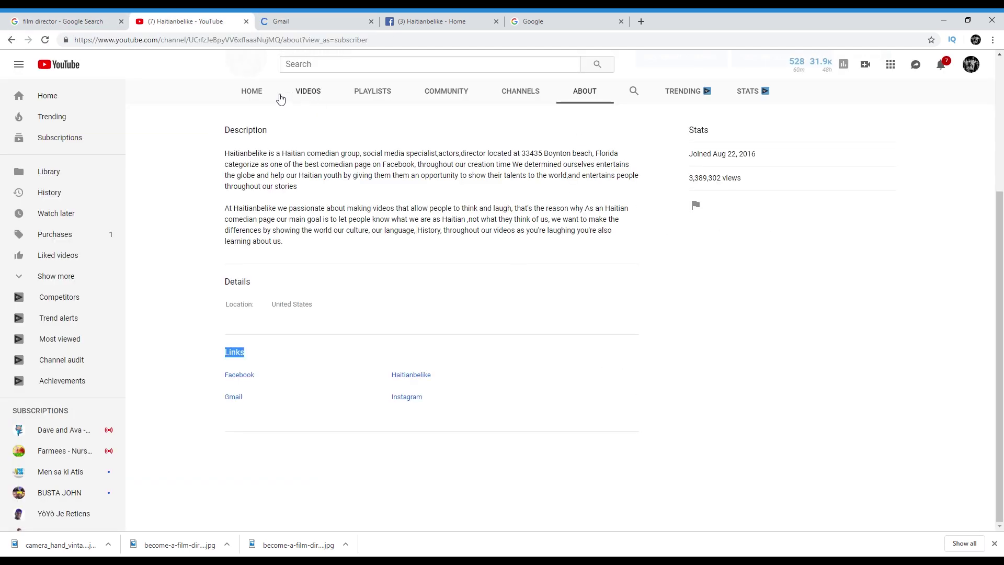
click(251, 91)
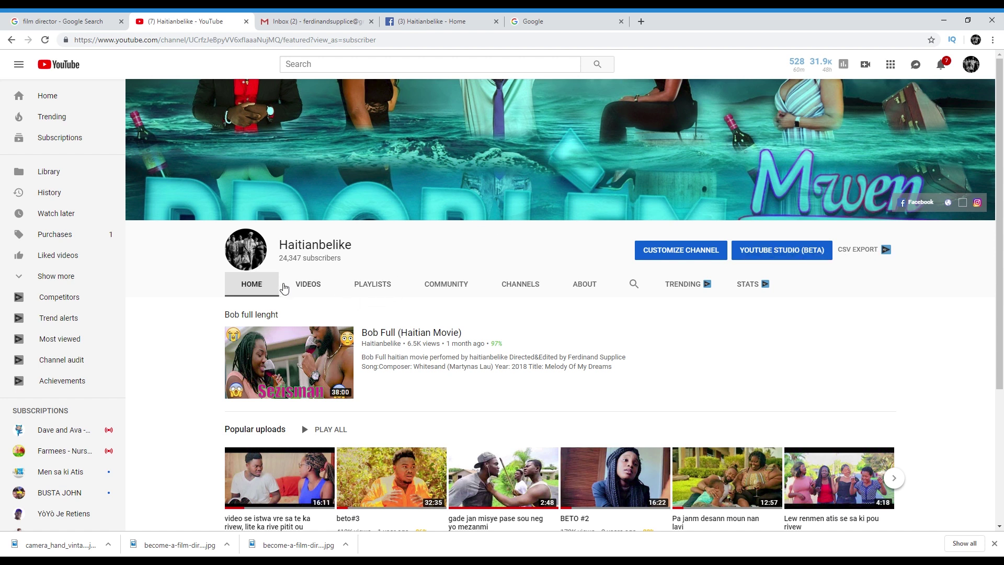
Revisit the channel's videos, playlists, community feed and featured channels
click(304, 285)
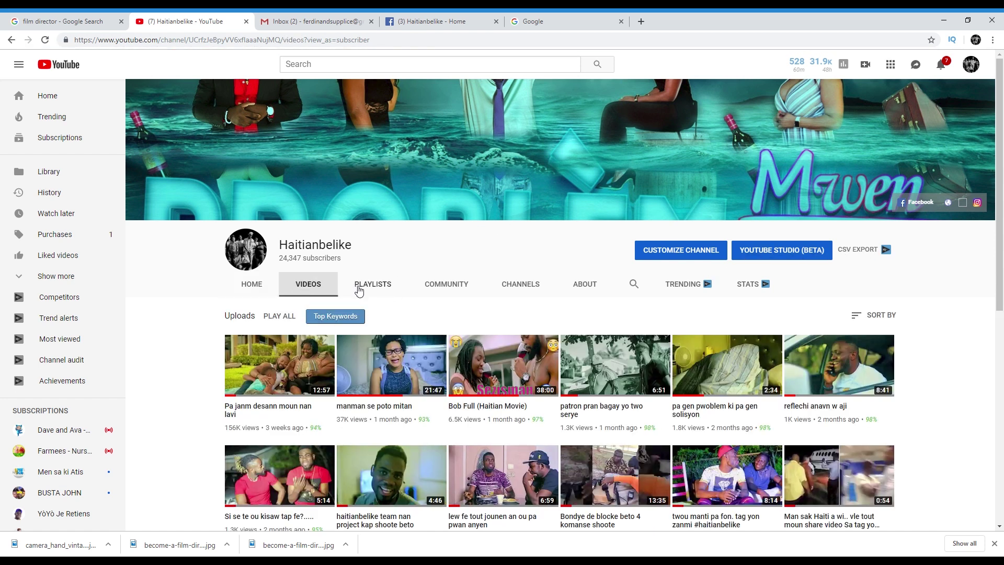
click(366, 288)
click(449, 287)
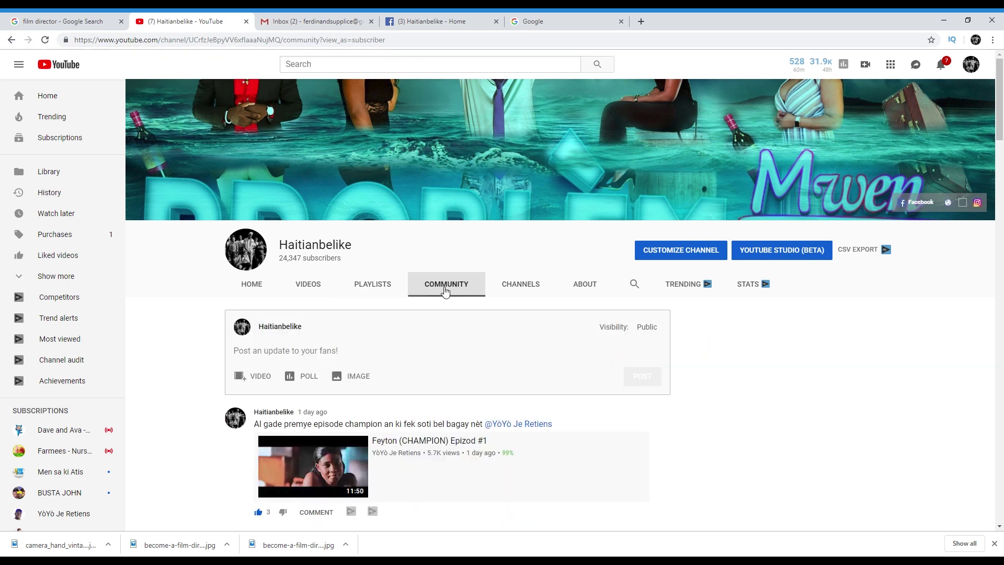
click(512, 284)
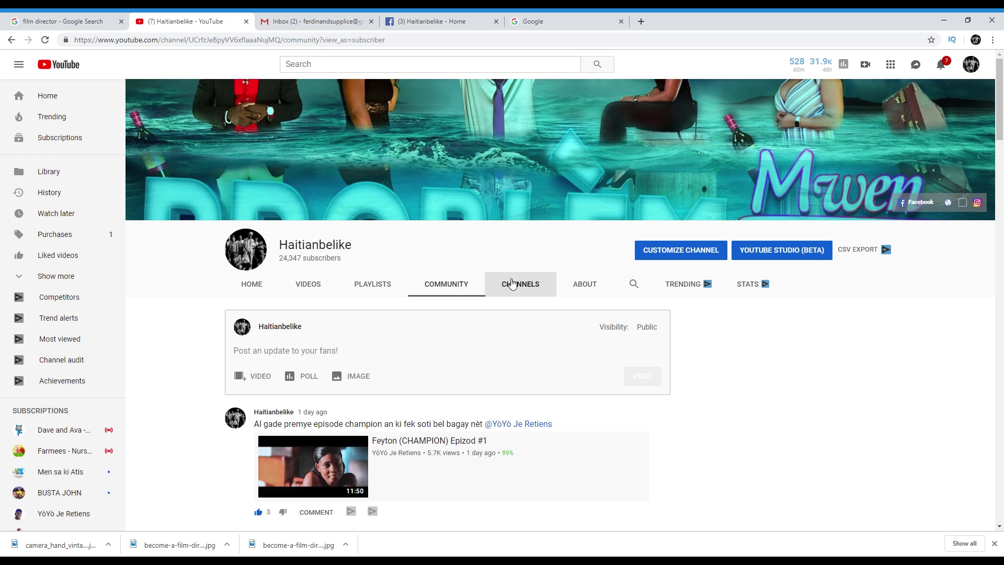